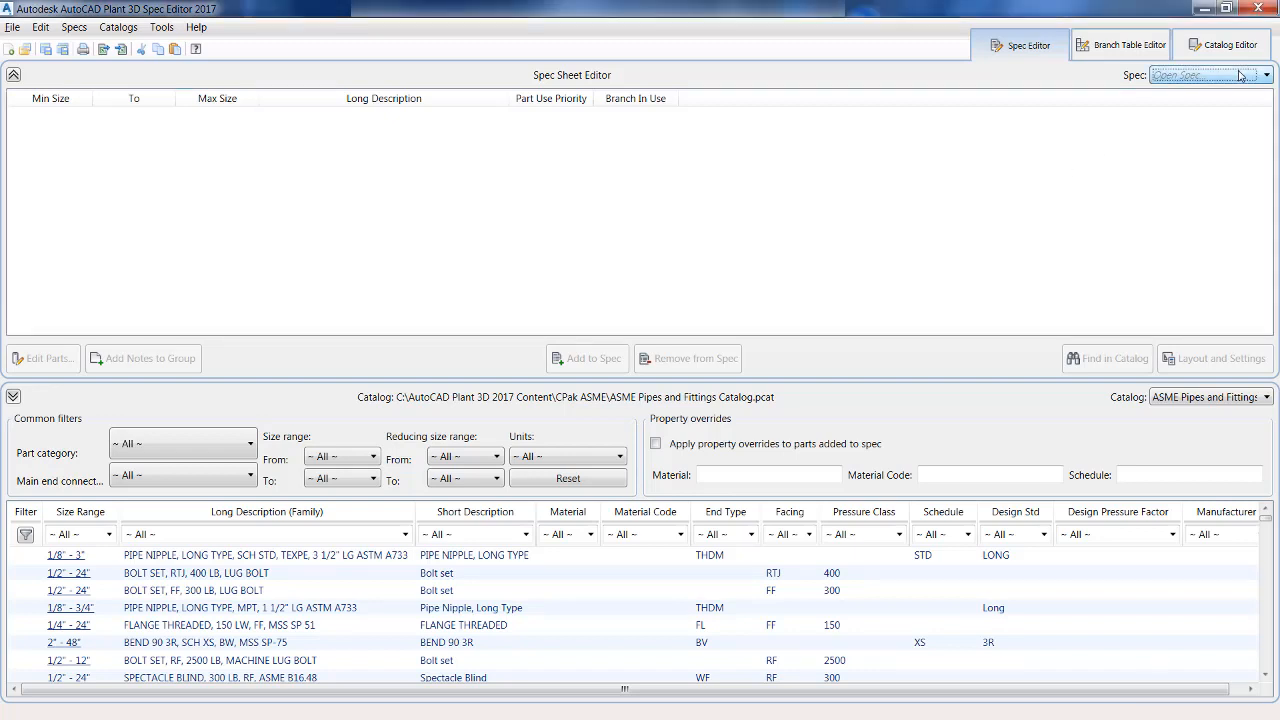
Step: Open the CS150.pspx spec from the ACME REFINING Spec Sheets folder
{"action": "left_click", "coordinate": [1268, 77]}
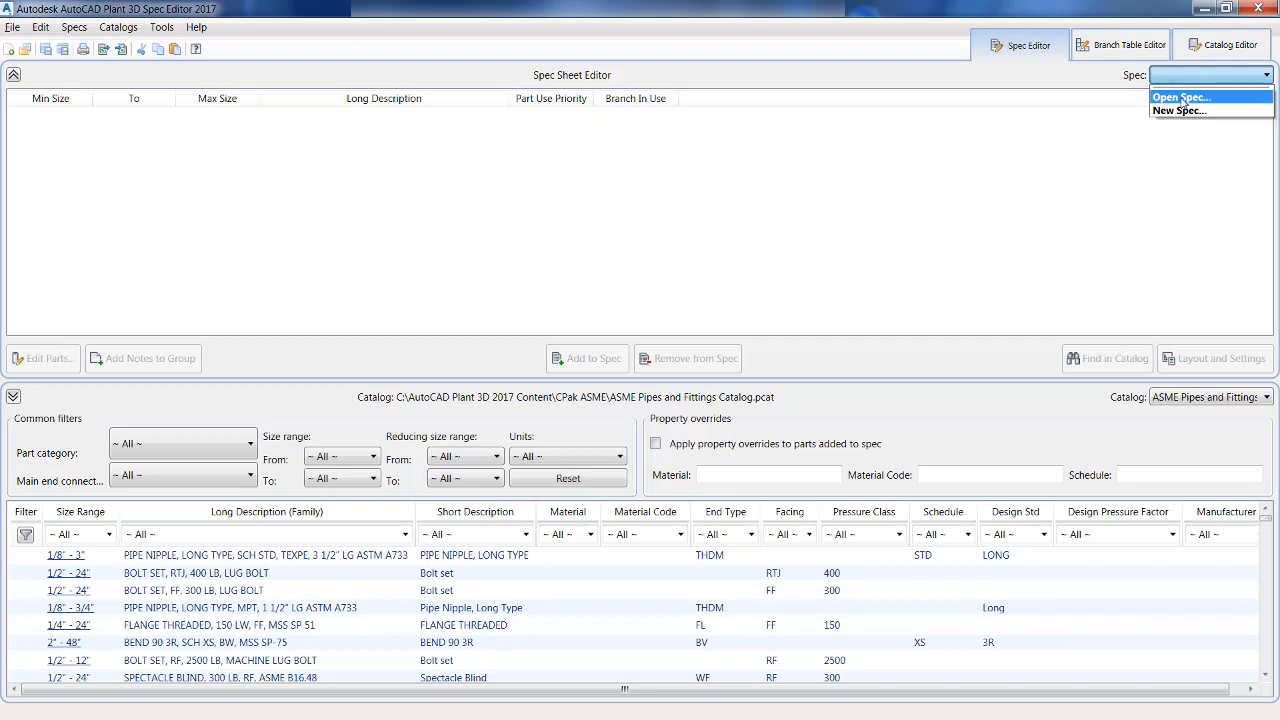
{"action": "left_click", "coordinate": [9, 33]}
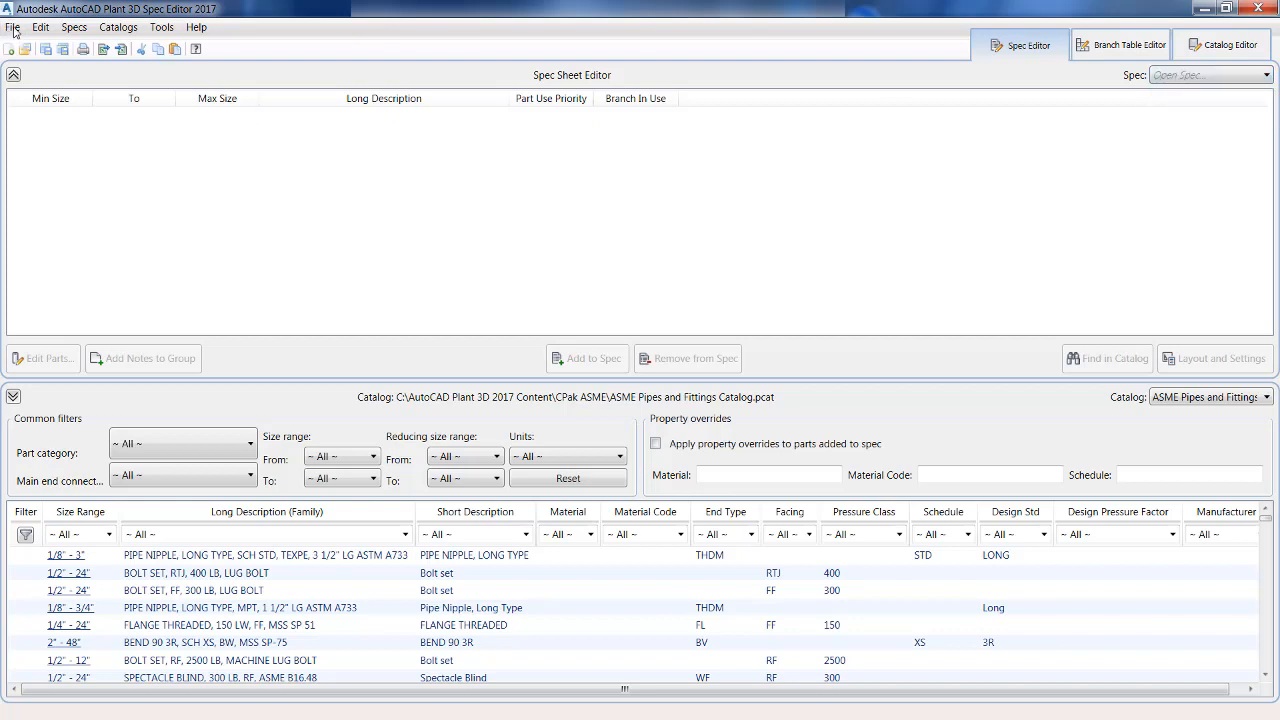
{"action": "left_click", "coordinate": [12, 28]}
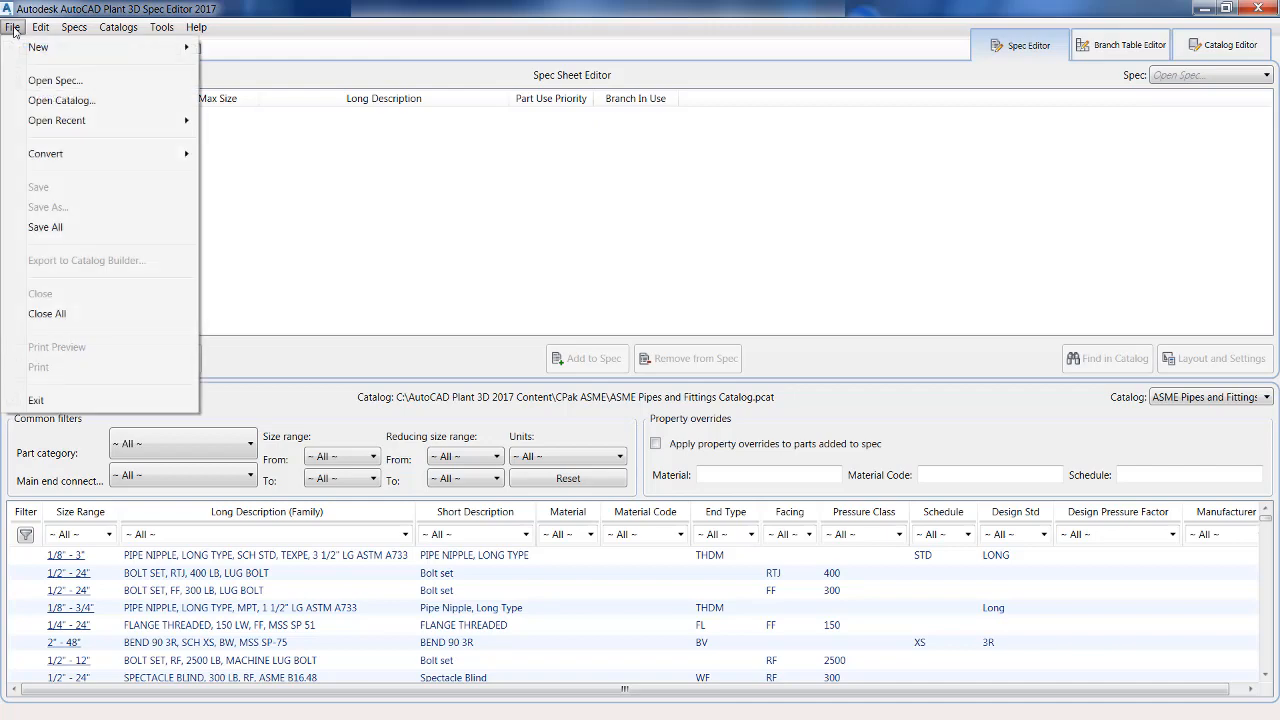
{"action": "left_click", "coordinate": [49, 81]}
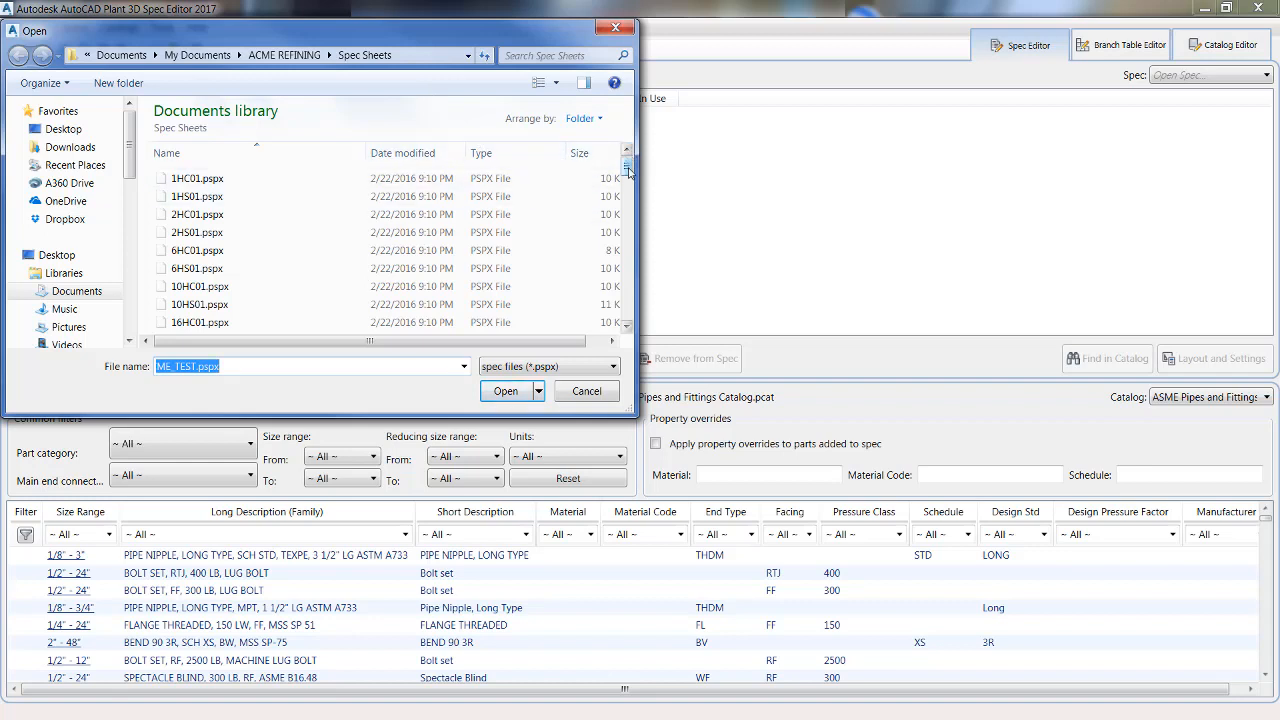
{"action": "left_click_drag", "start_coordinate": [629, 172], "coordinate": [630, 180]}
{"action": "left_click_drag", "start_coordinate": [637, 235], "coordinate": [639, 248]}
{"action": "left_click", "coordinate": [631, 254]}
{"action": "left_click", "coordinate": [631, 254]}
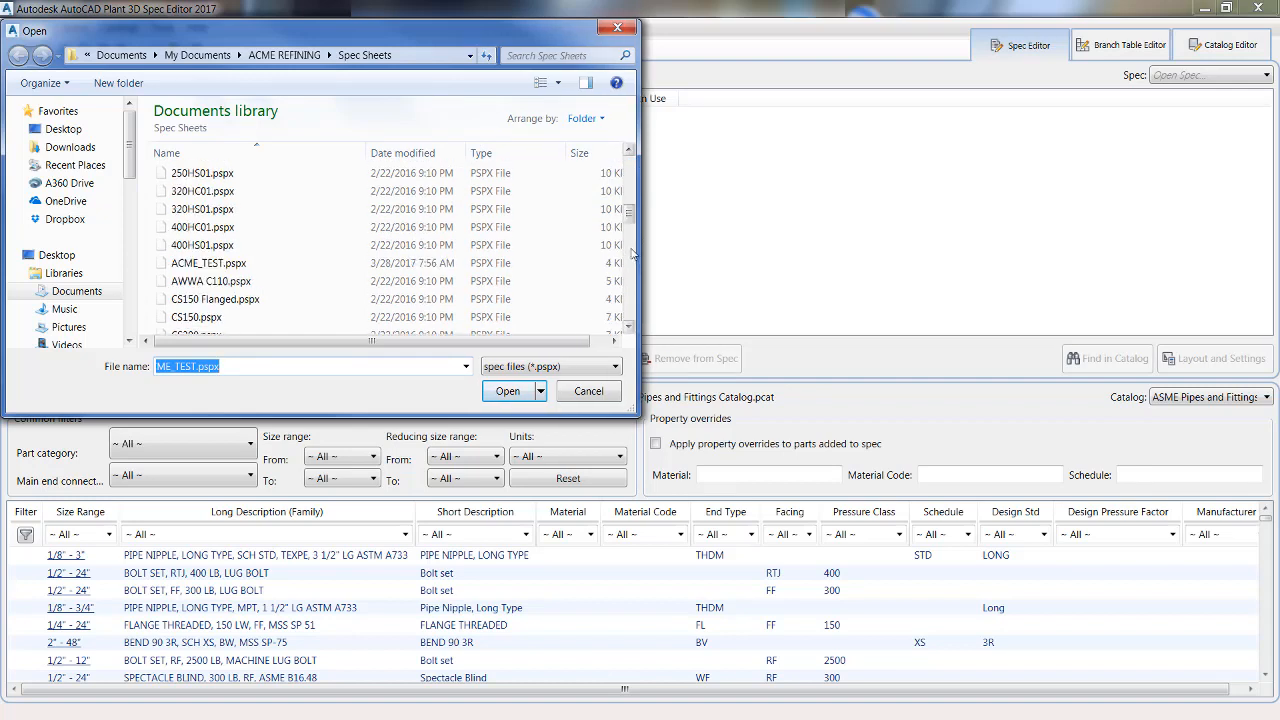
{"action": "left_click", "coordinate": [219, 319]}
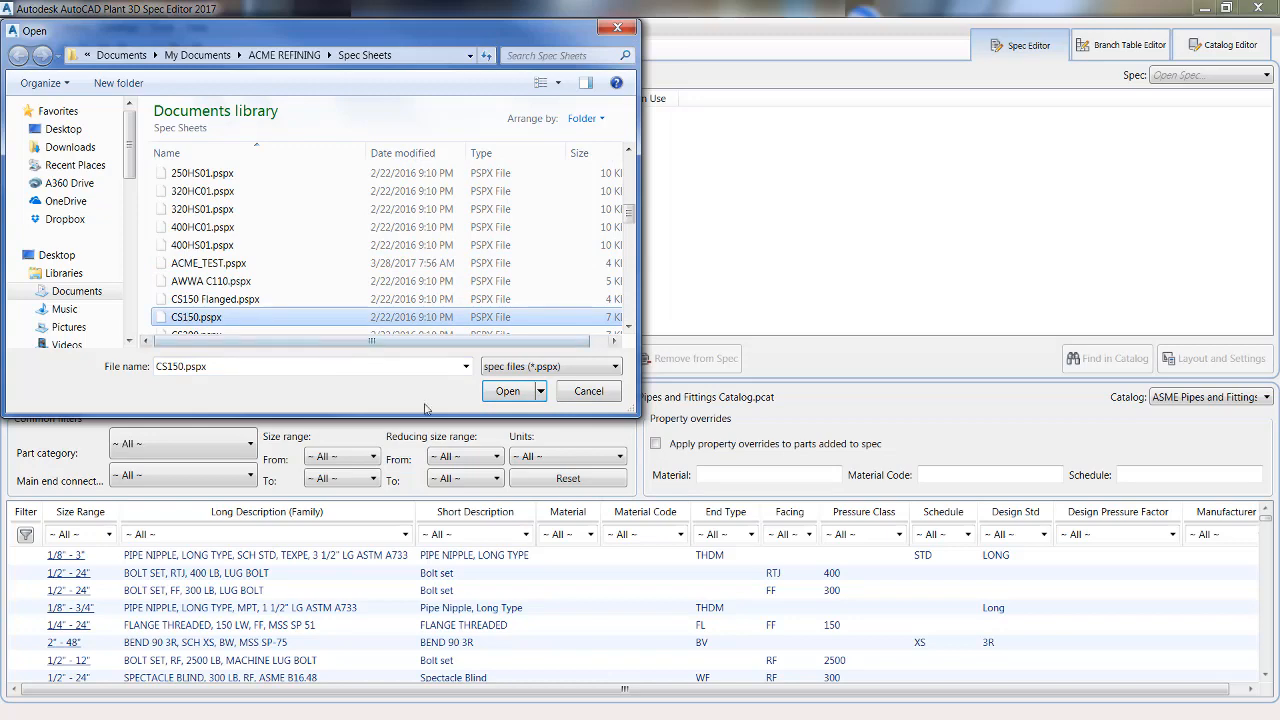
{"action": "left_click", "coordinate": [510, 394]}
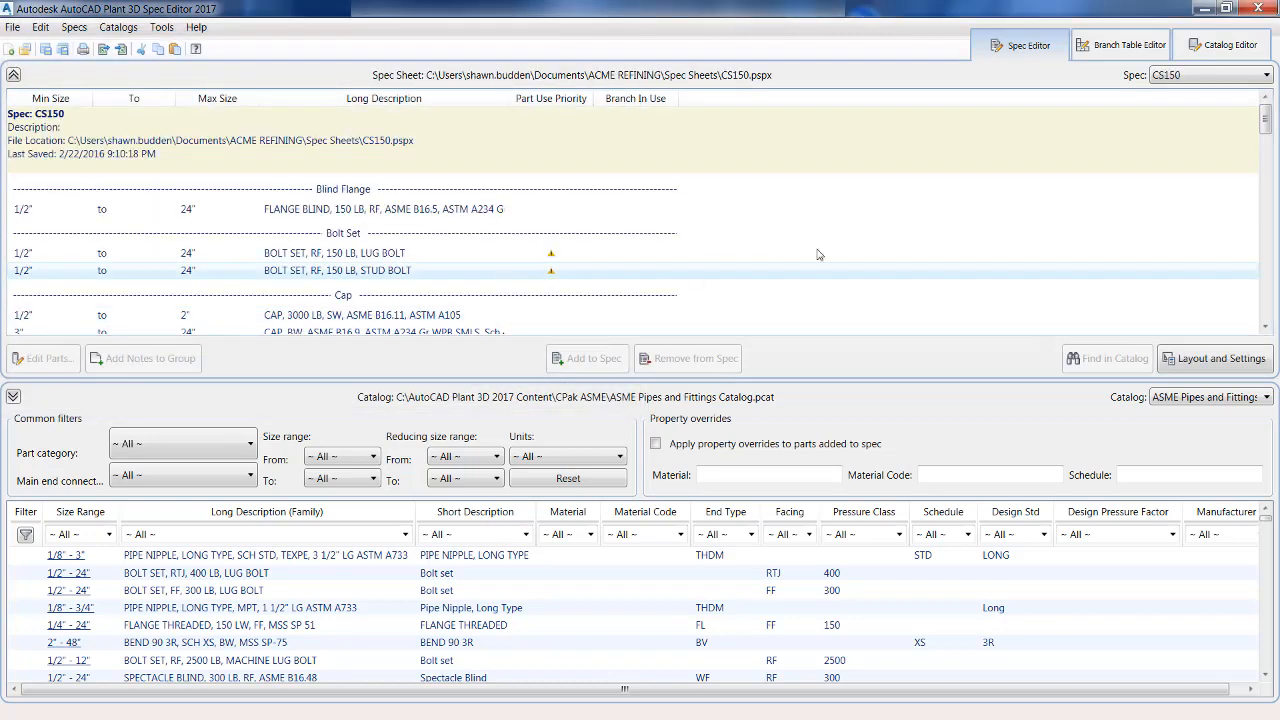
Step: Look through the part groups of the CS150 spec sheet, from blind flanges down to valves
{"action": "scroll", "coordinate": [822, 235], "scroll_direction": "down", "scroll_amount": 12}
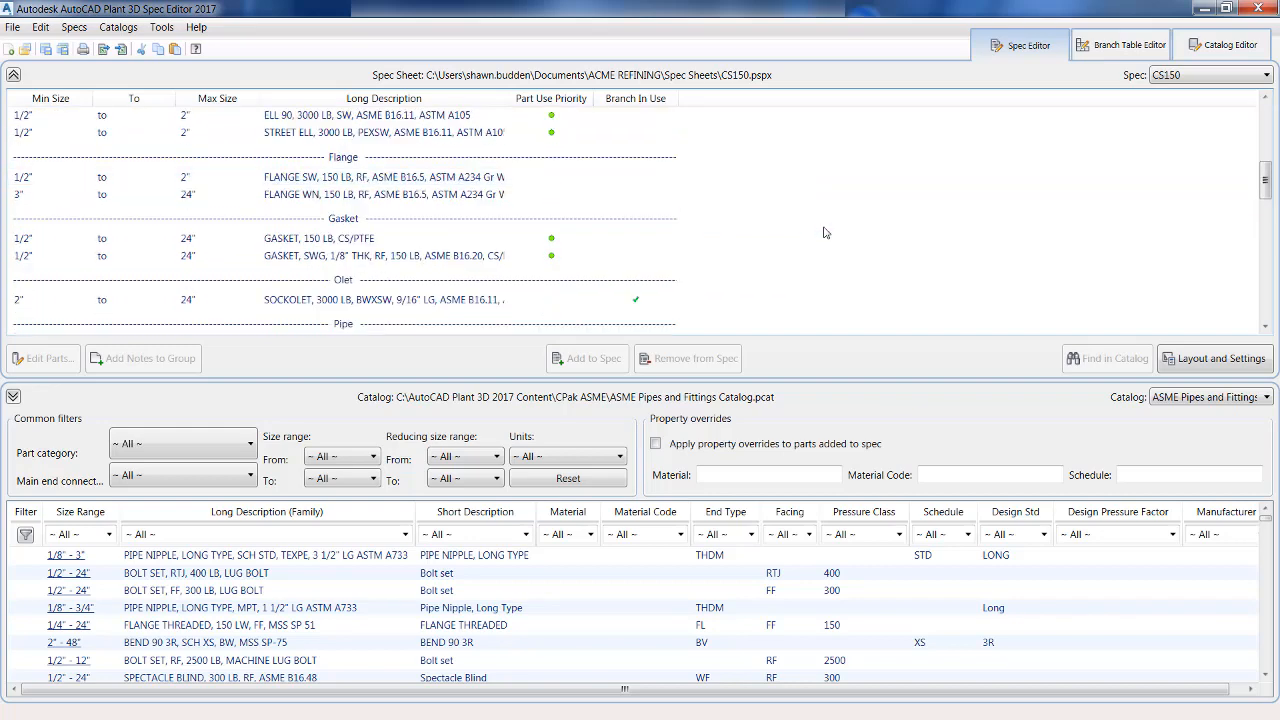
{"action": "scroll", "coordinate": [818, 243], "scroll_direction": "down", "scroll_amount": 6}
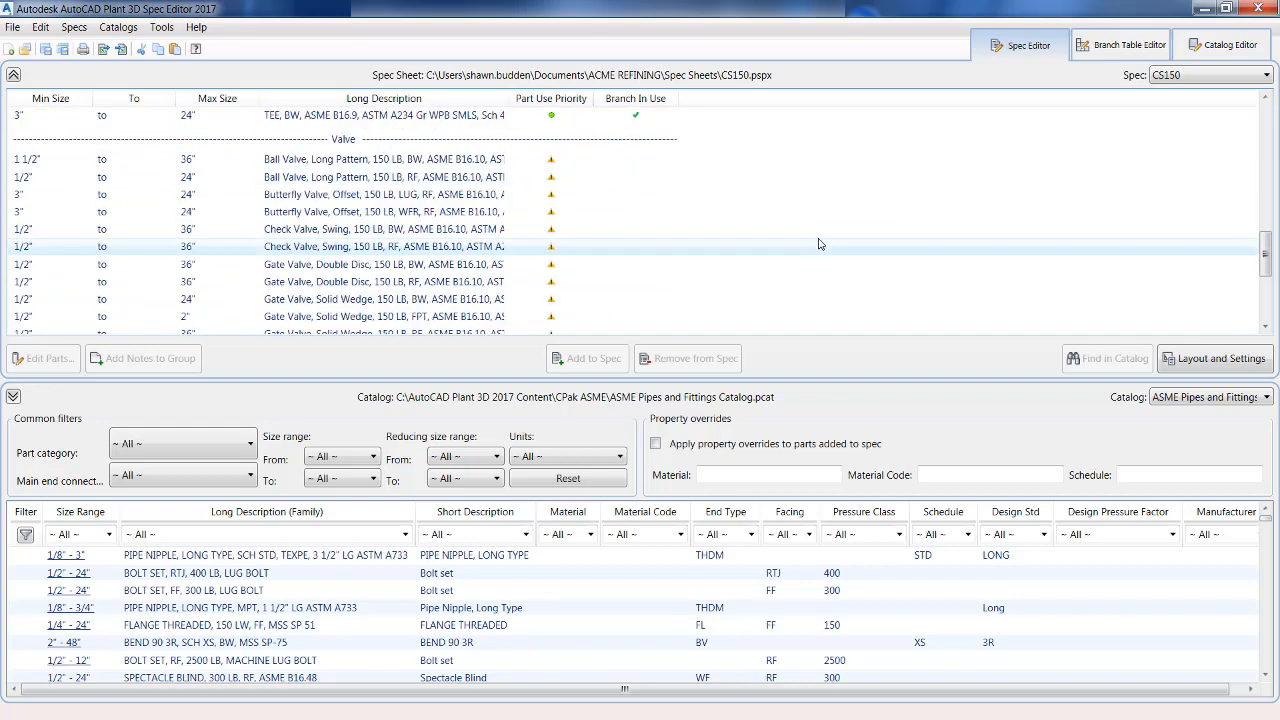
{"action": "scroll", "coordinate": [818, 243], "scroll_direction": "up", "scroll_amount": 3}
{"action": "scroll", "coordinate": [818, 243], "scroll_direction": "up", "scroll_amount": 2}
{"action": "scroll", "coordinate": [630, 230], "scroll_direction": "up", "scroll_amount": 3}
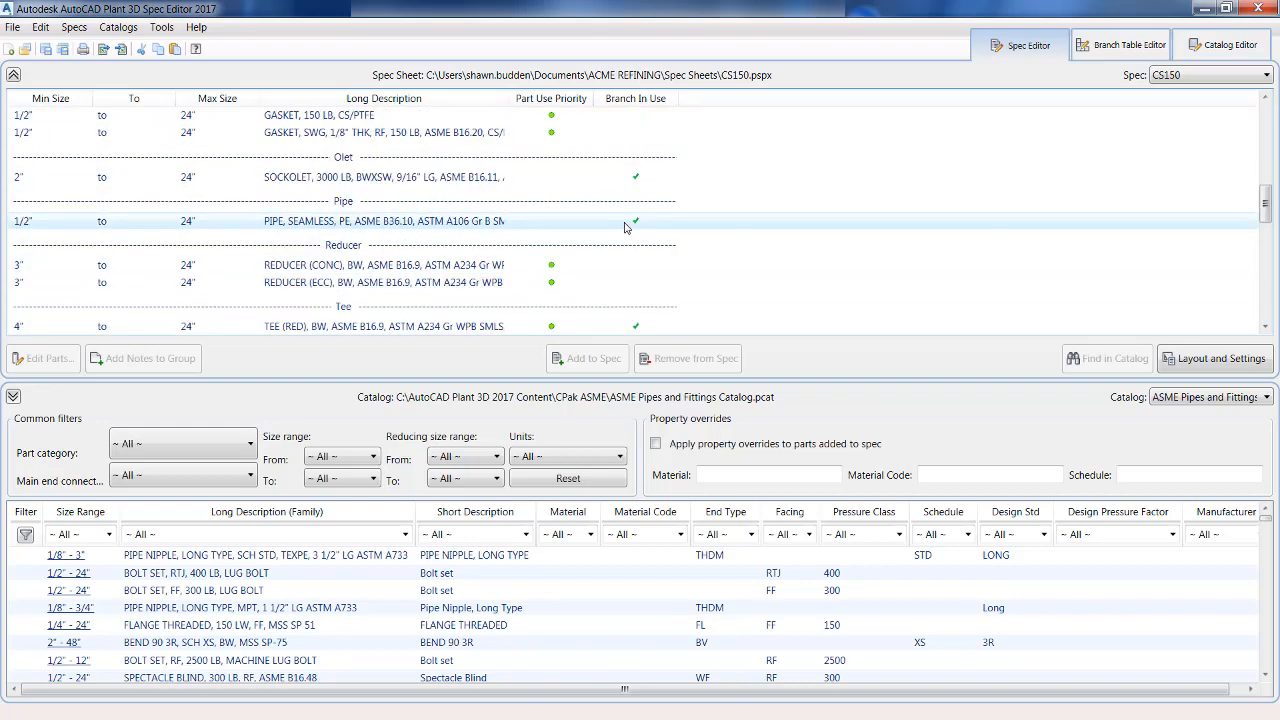
{"action": "scroll", "coordinate": [405, 215], "scroll_direction": "up", "scroll_amount": 3}
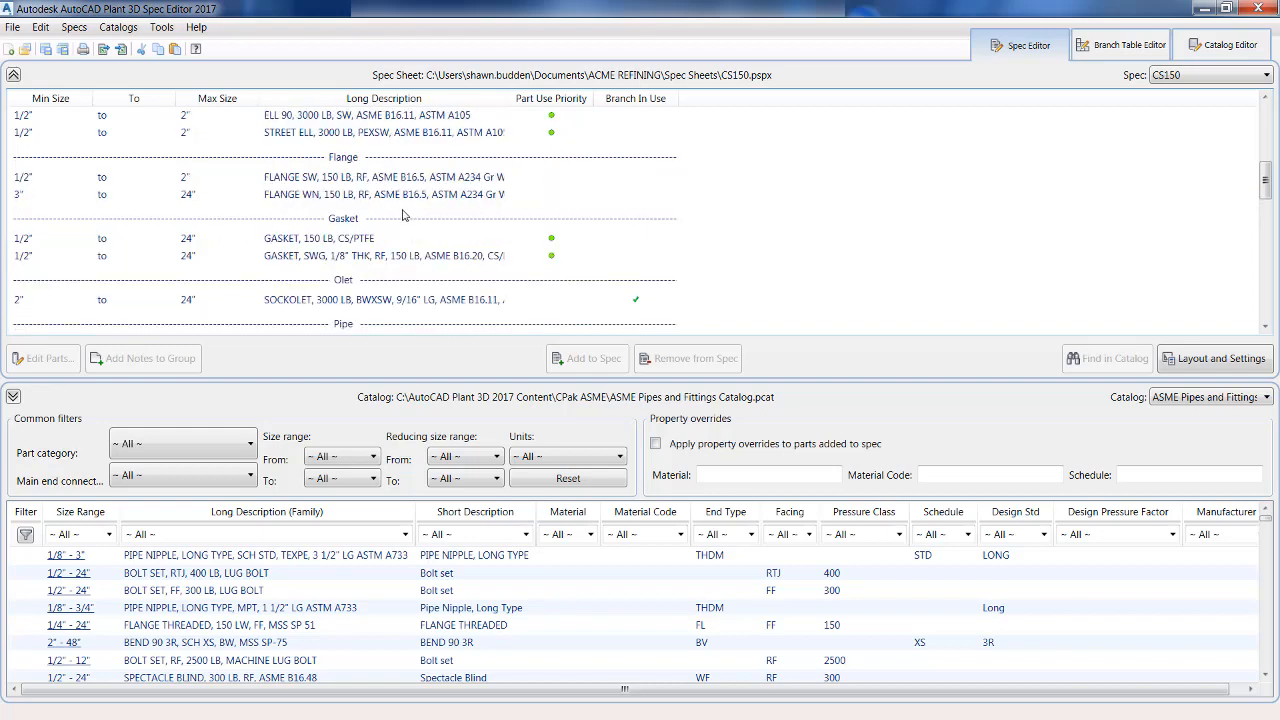
{"action": "scroll", "coordinate": [405, 212], "scroll_direction": "up", "scroll_amount": 3}
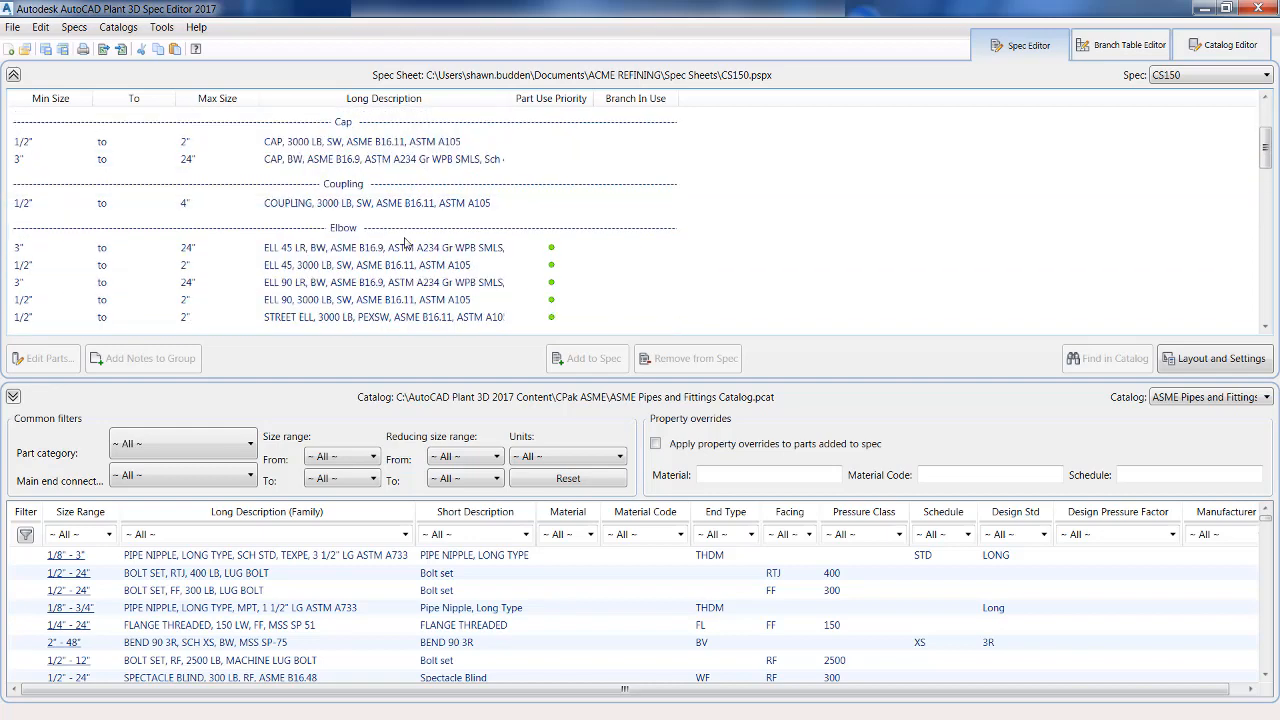
{"action": "scroll", "coordinate": [405, 232], "scroll_direction": "up", "scroll_amount": 2}
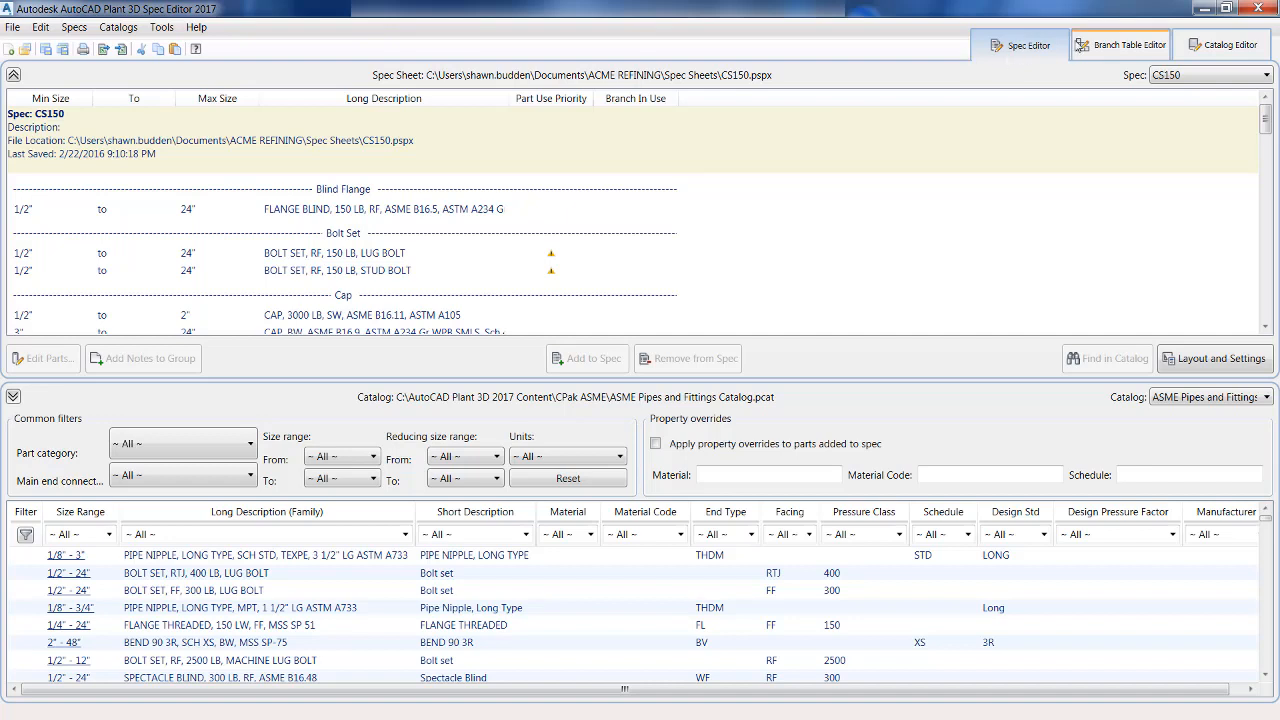
Step: View the branch table of the CS150 spec and the catalog editor
{"action": "left_click", "coordinate": [1103, 46]}
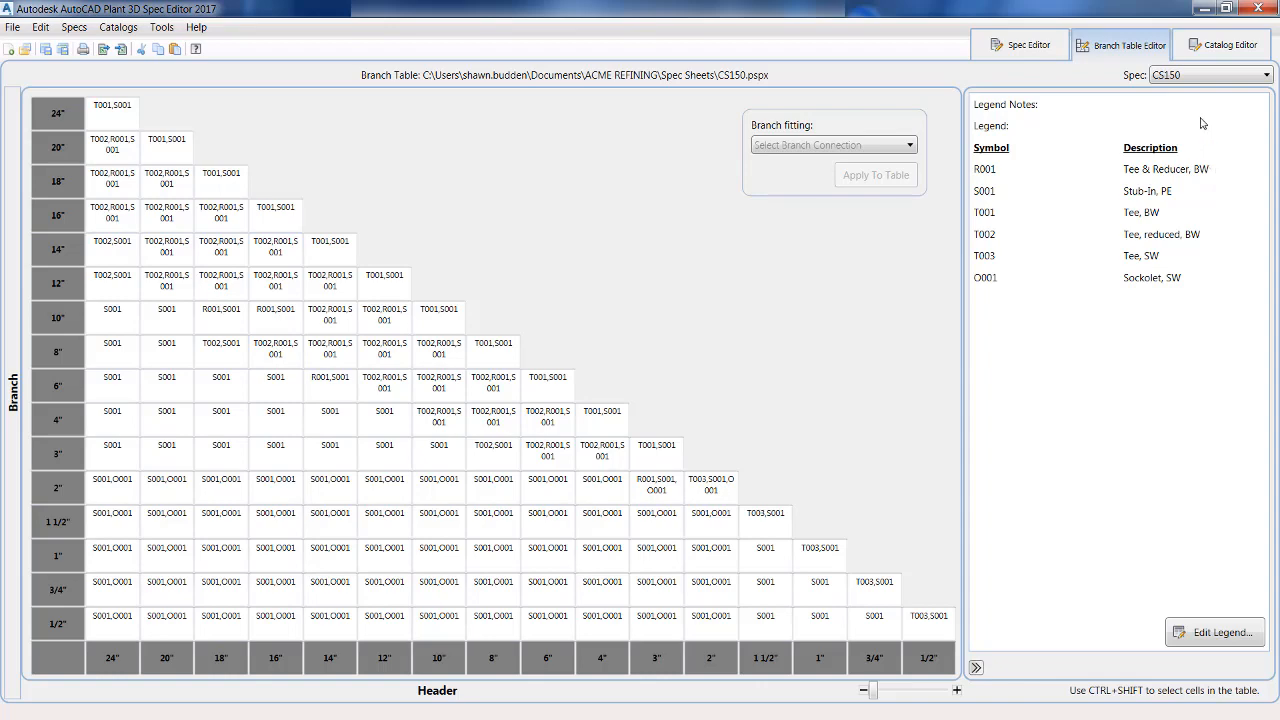
{"action": "left_click", "coordinate": [1222, 58]}
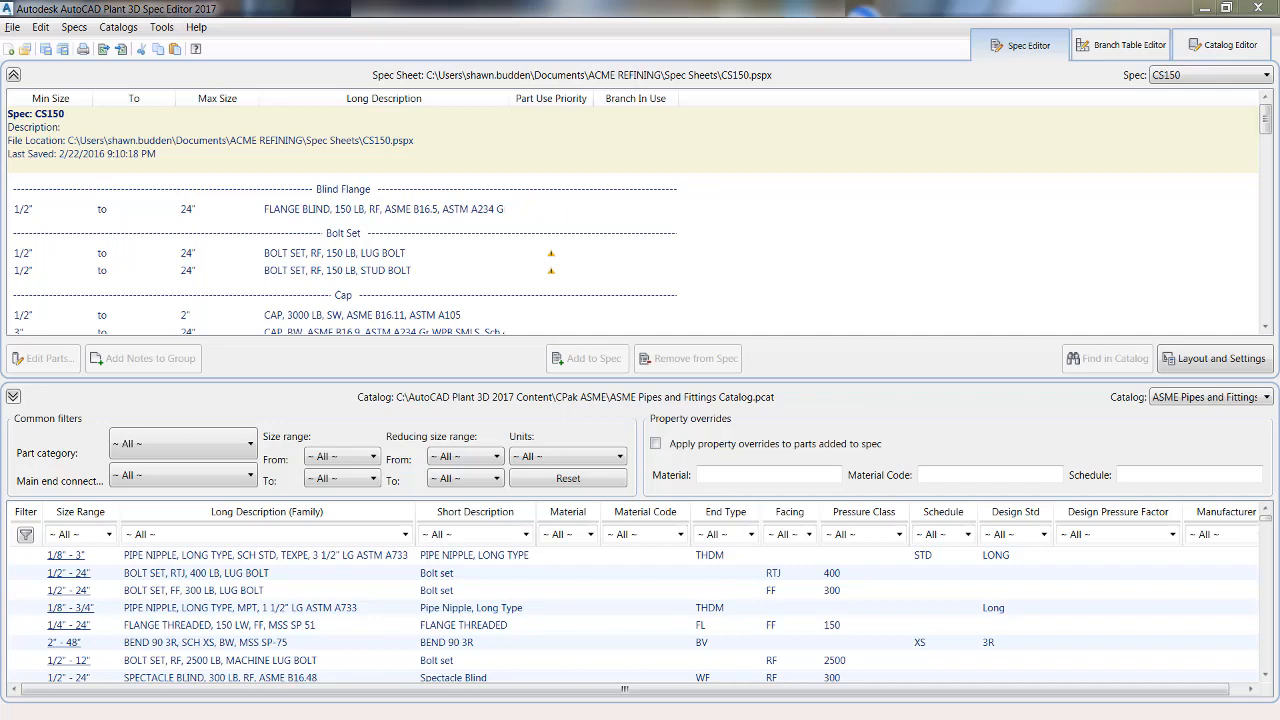
Step: In the bolt set's part use priority, rank STUD BOLT above LUG BOLT for size 1/2" and mark that conflict as resolved
{"action": "left_click", "coordinate": [555, 259]}
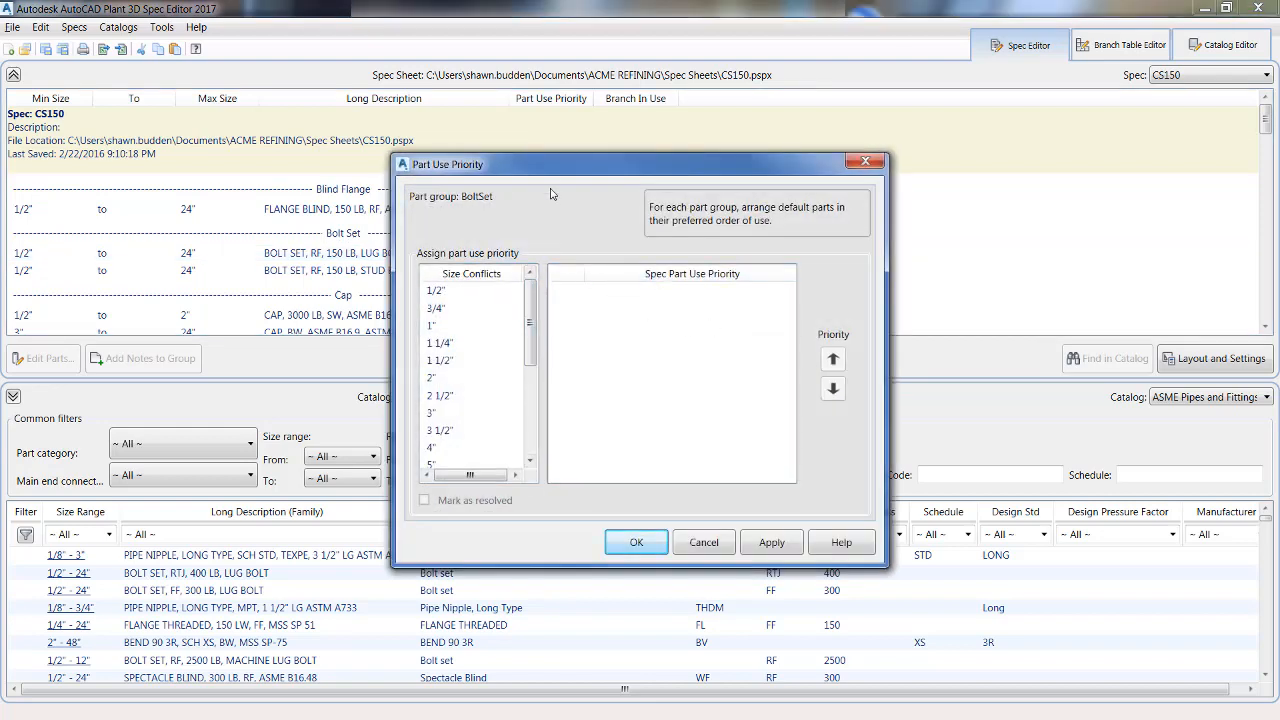
{"action": "left_click_drag", "start_coordinate": [561, 169], "coordinate": [770, 137]}
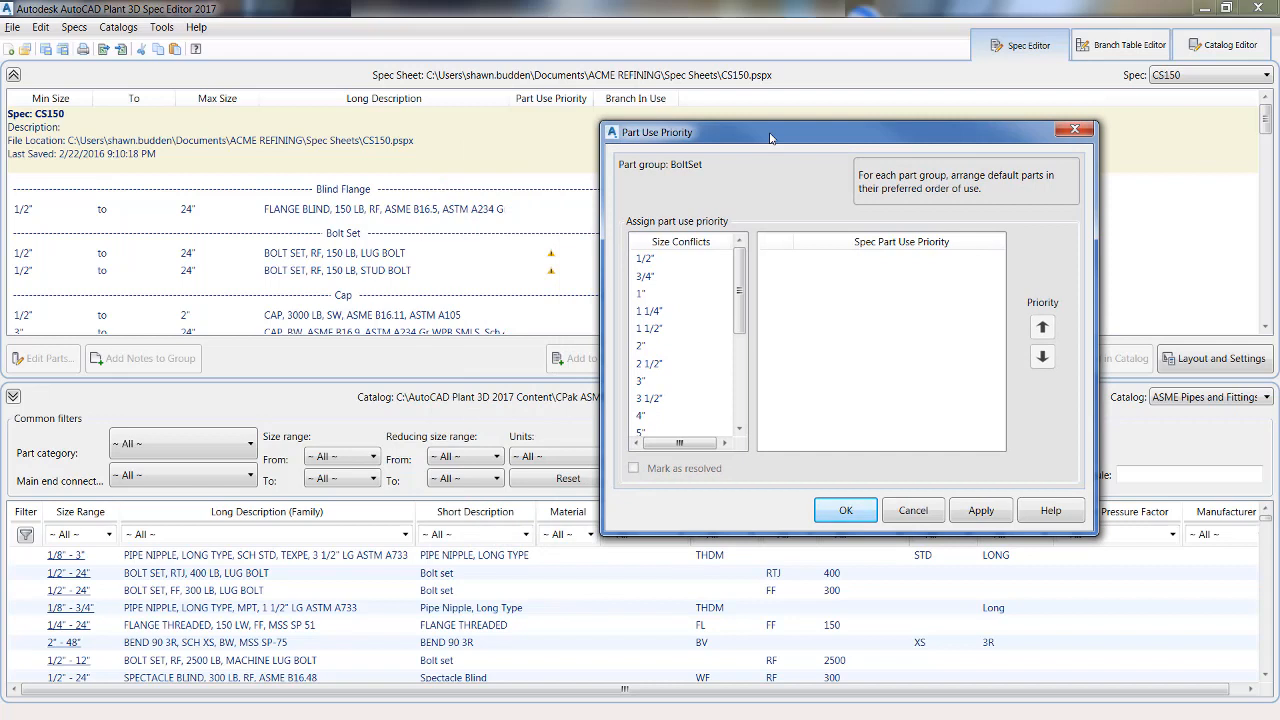
{"action": "left_click", "coordinate": [686, 259]}
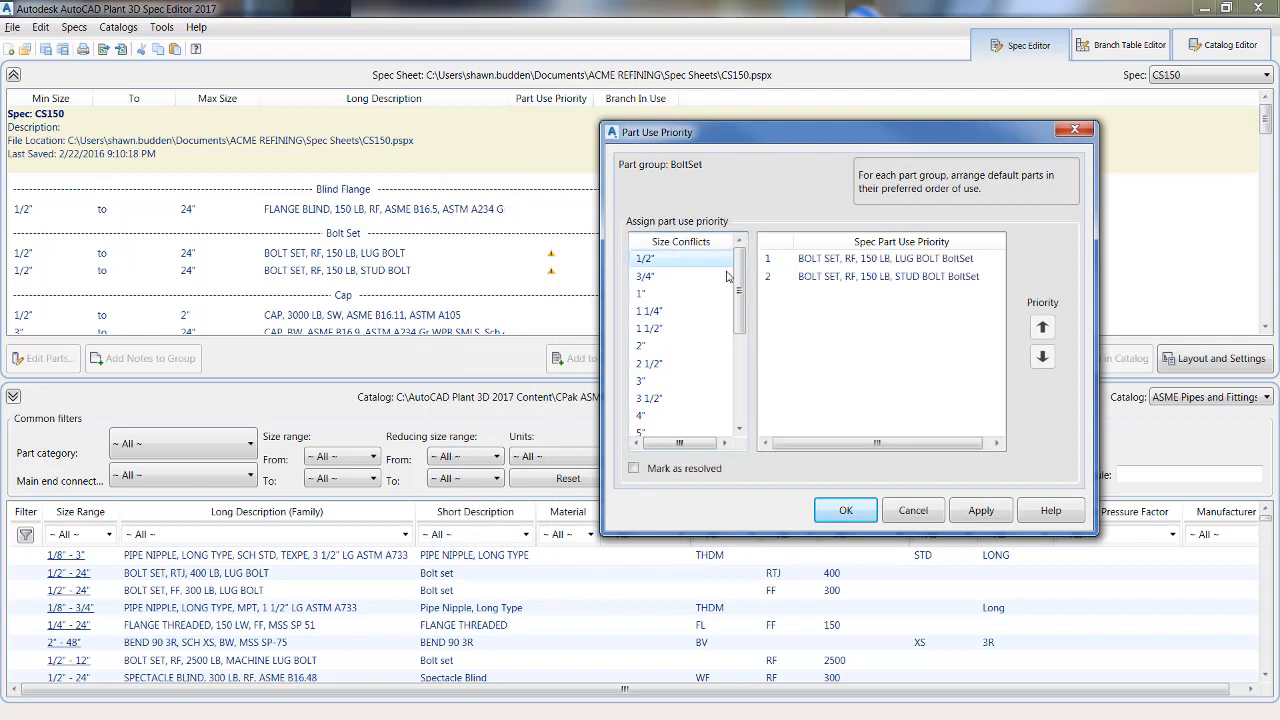
{"action": "left_click", "coordinate": [928, 279]}
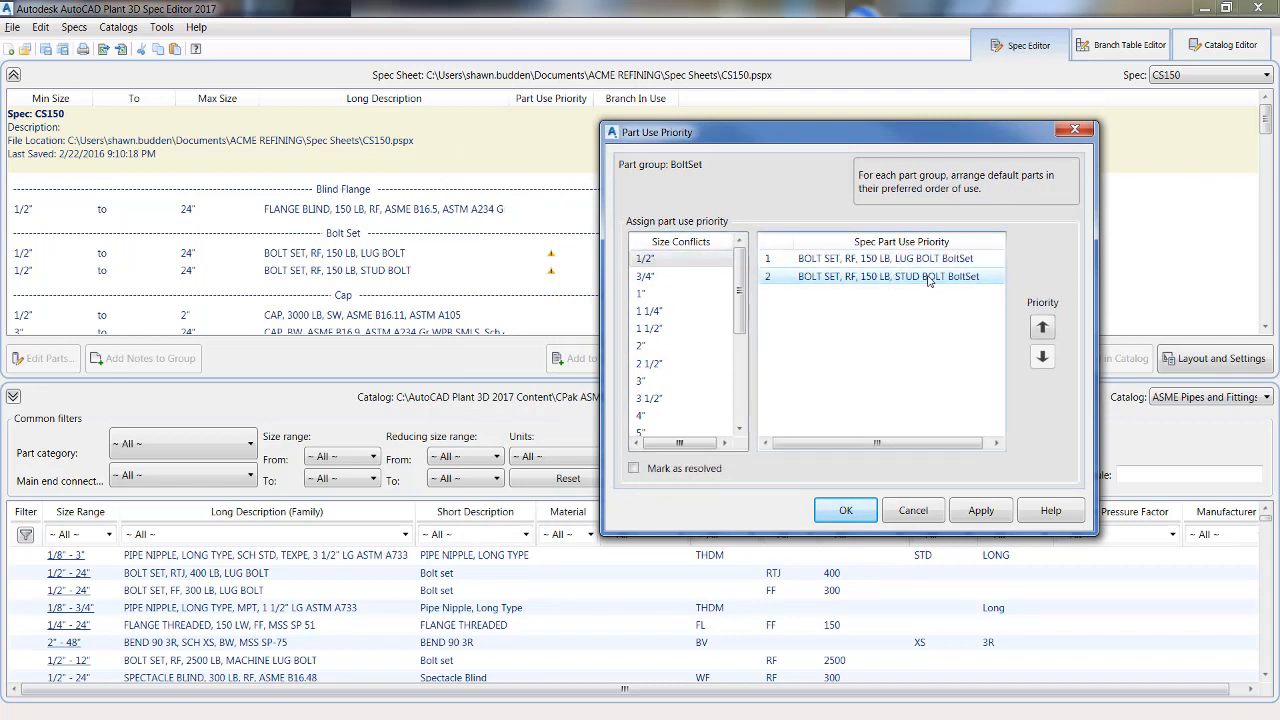
{"action": "left_click", "coordinate": [1043, 330]}
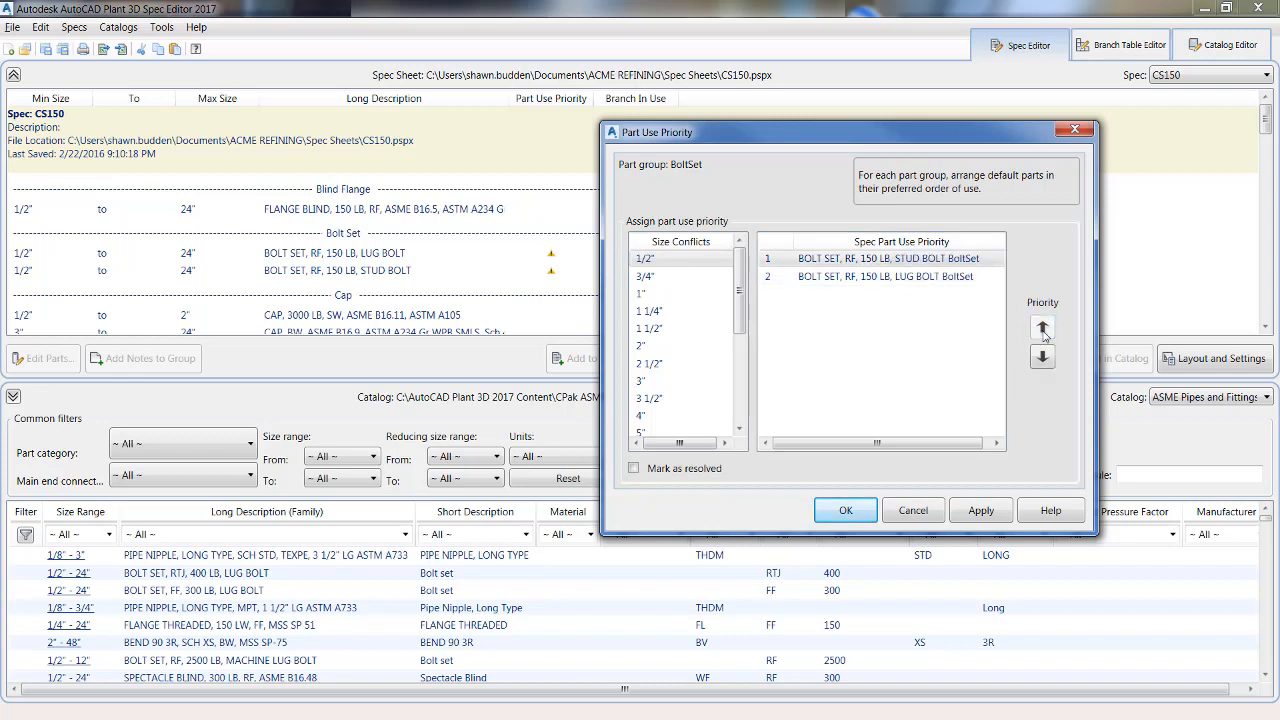
{"action": "left_click", "coordinate": [632, 469]}
Step: Mark the 3/4" bolt set conflict as resolved, and rank STUD BOLT first for size 1" and mark it resolved too
{"action": "left_click", "coordinate": [652, 277]}
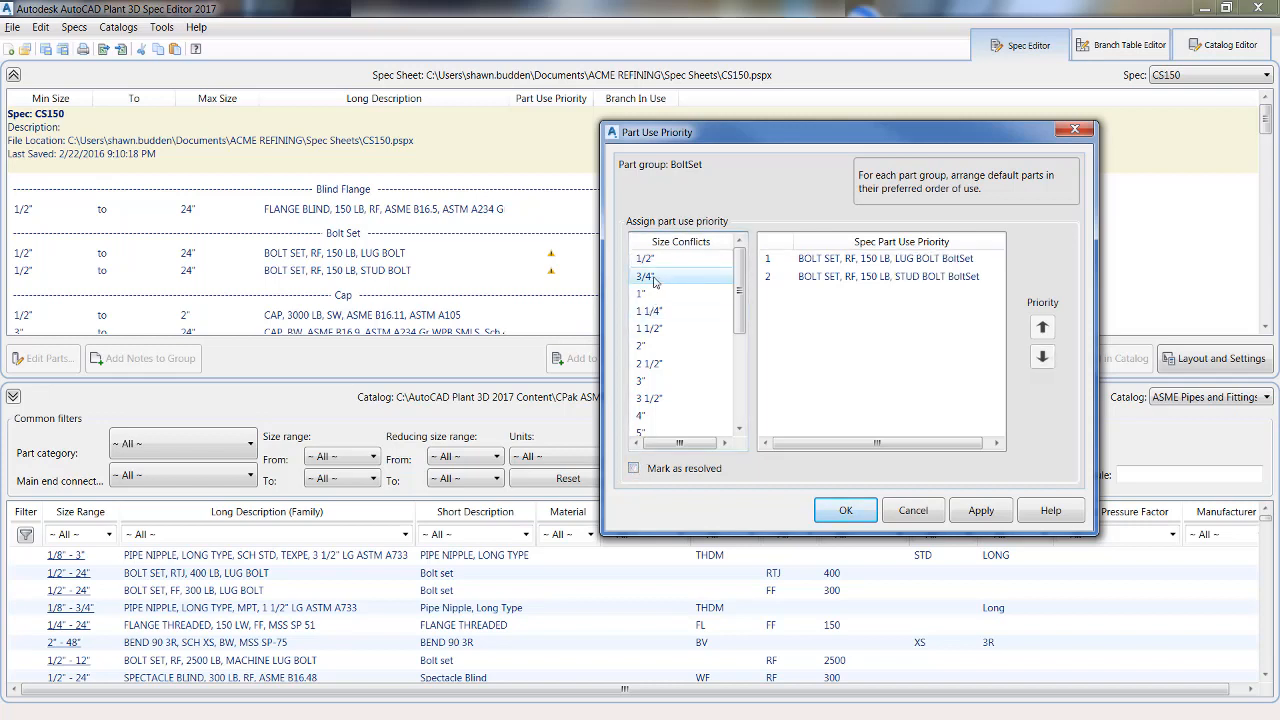
{"action": "left_click", "coordinate": [633, 468]}
{"action": "left_click", "coordinate": [660, 302]}
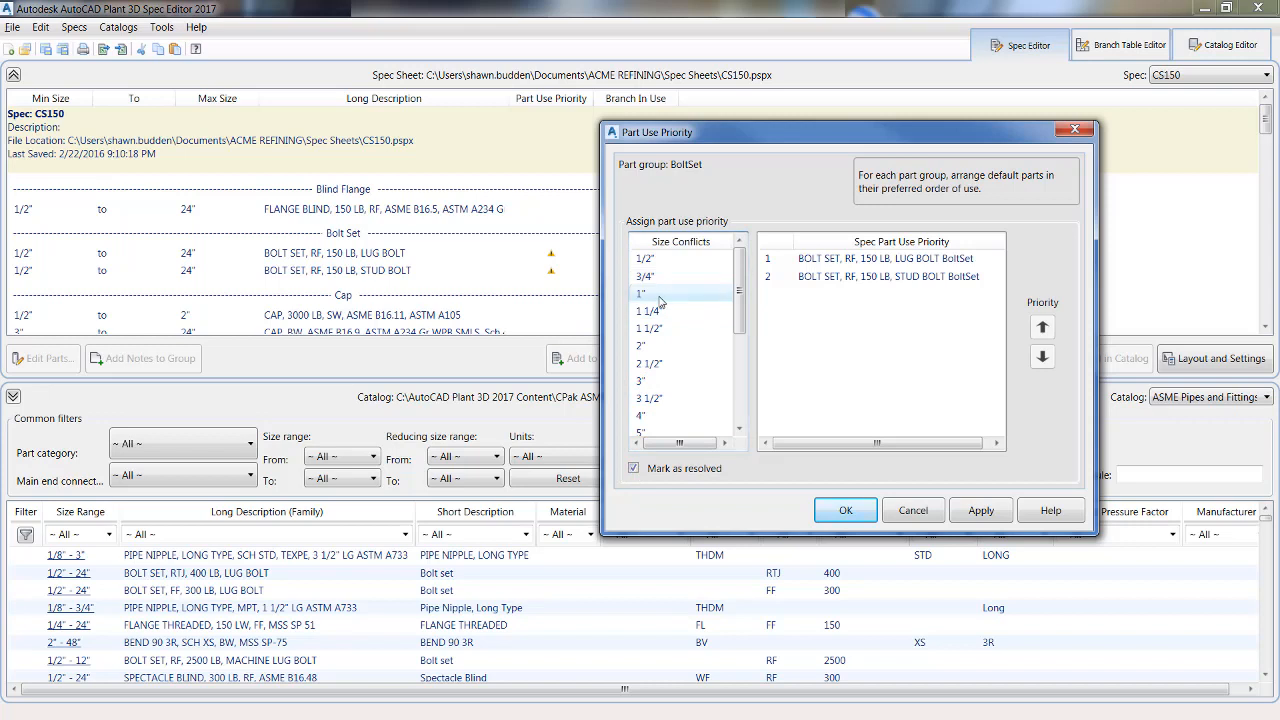
{"action": "left_click", "coordinate": [945, 277]}
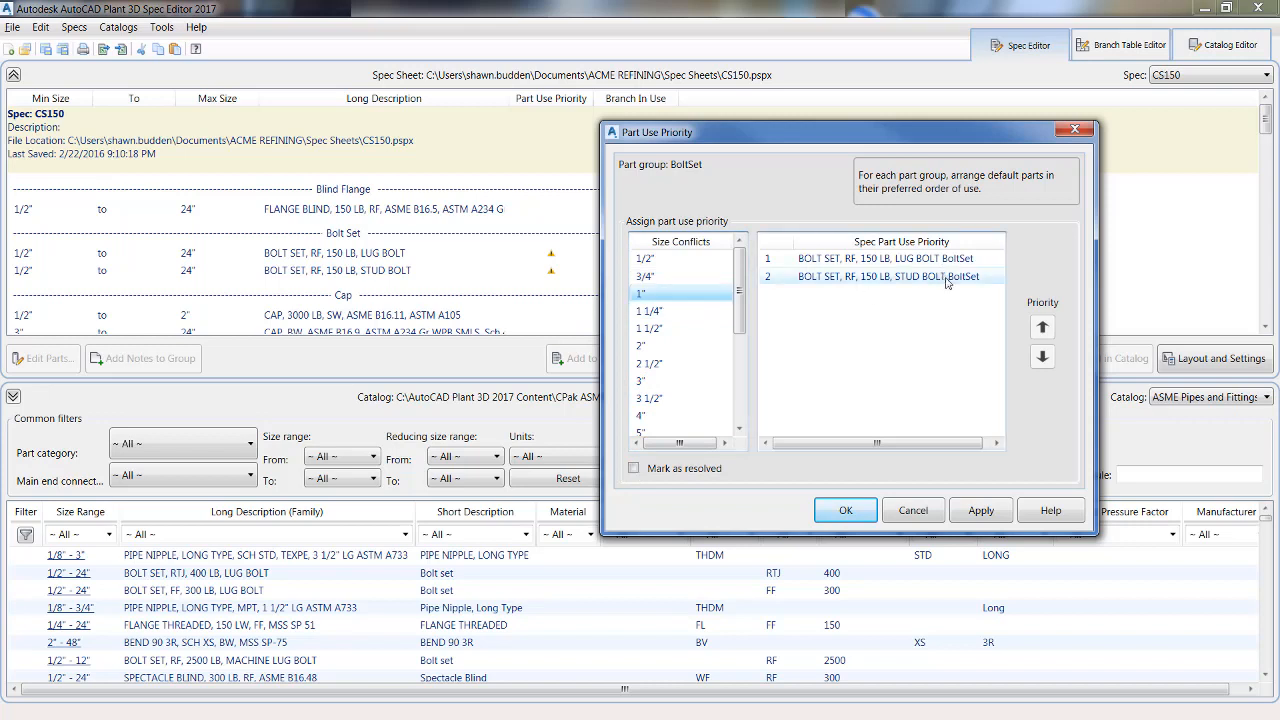
{"action": "left_click", "coordinate": [1041, 328]}
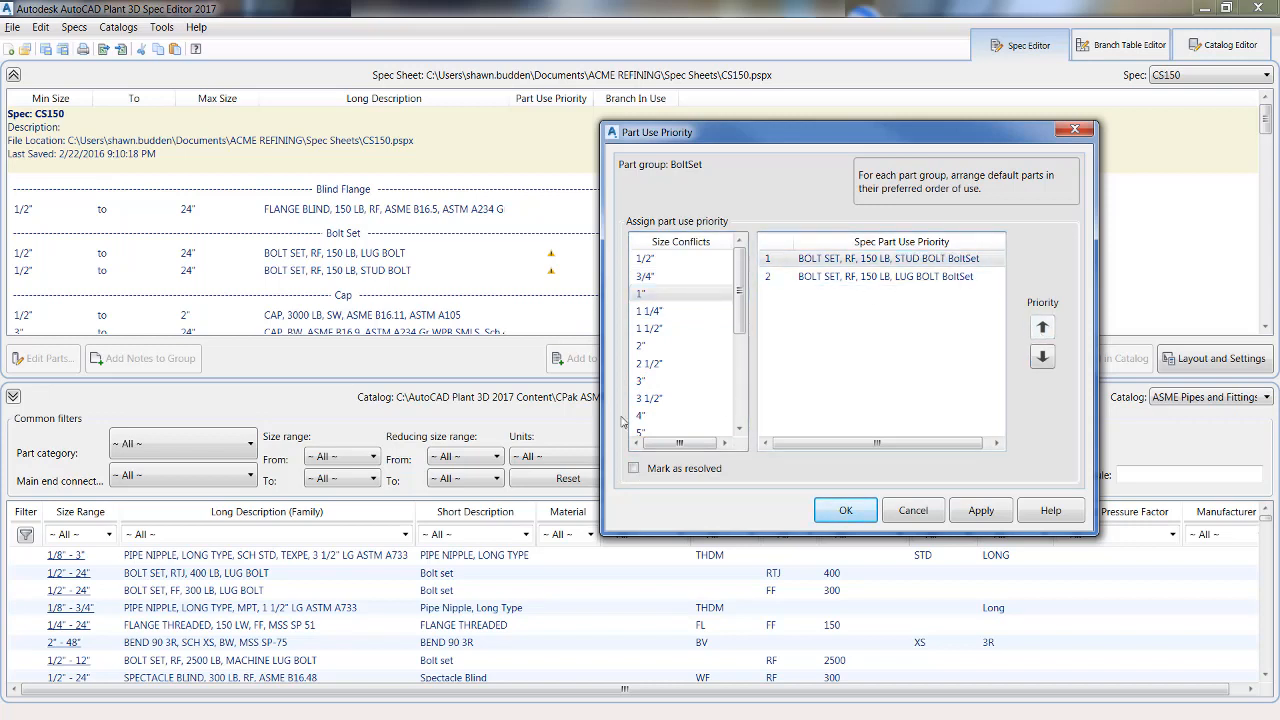
{"action": "left_click", "coordinate": [633, 468]}
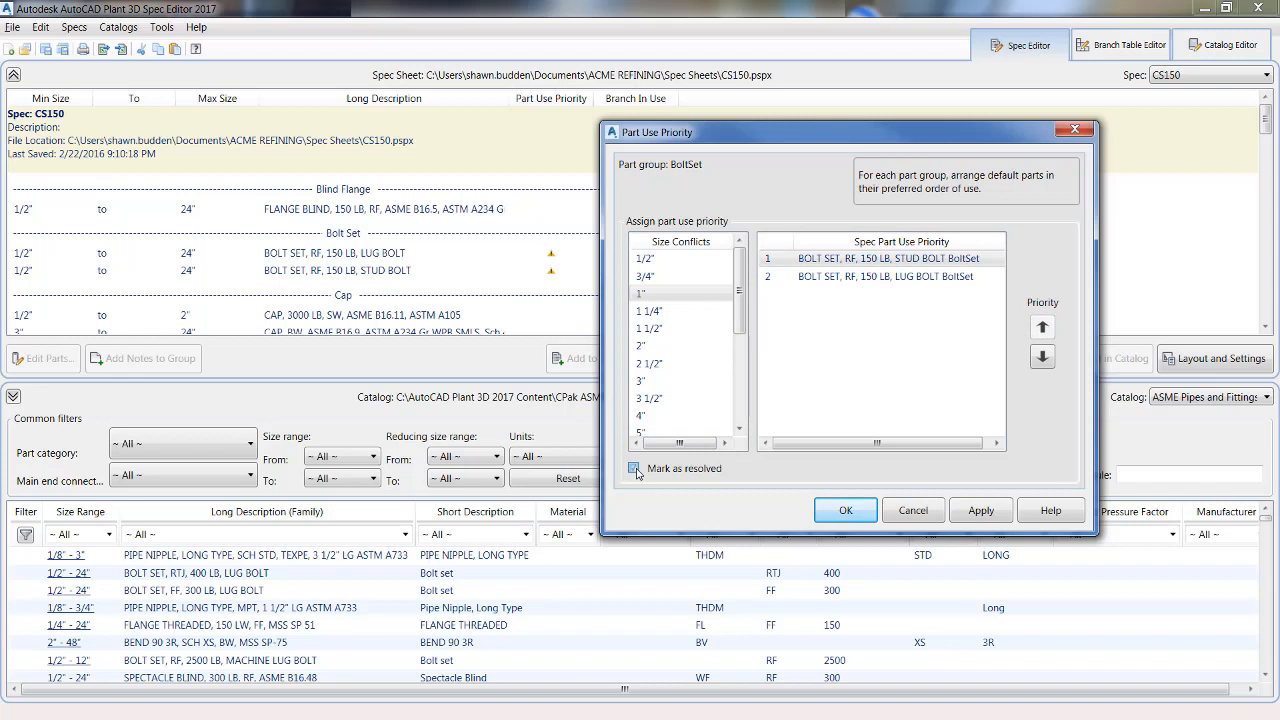
Step: Mark the remaining bolt set size conflicts from 1 1/4" to 24" as resolved and apply the part use priorities
{"action": "left_click", "coordinate": [652, 312]}
{"action": "left_click", "coordinate": [652, 314]}
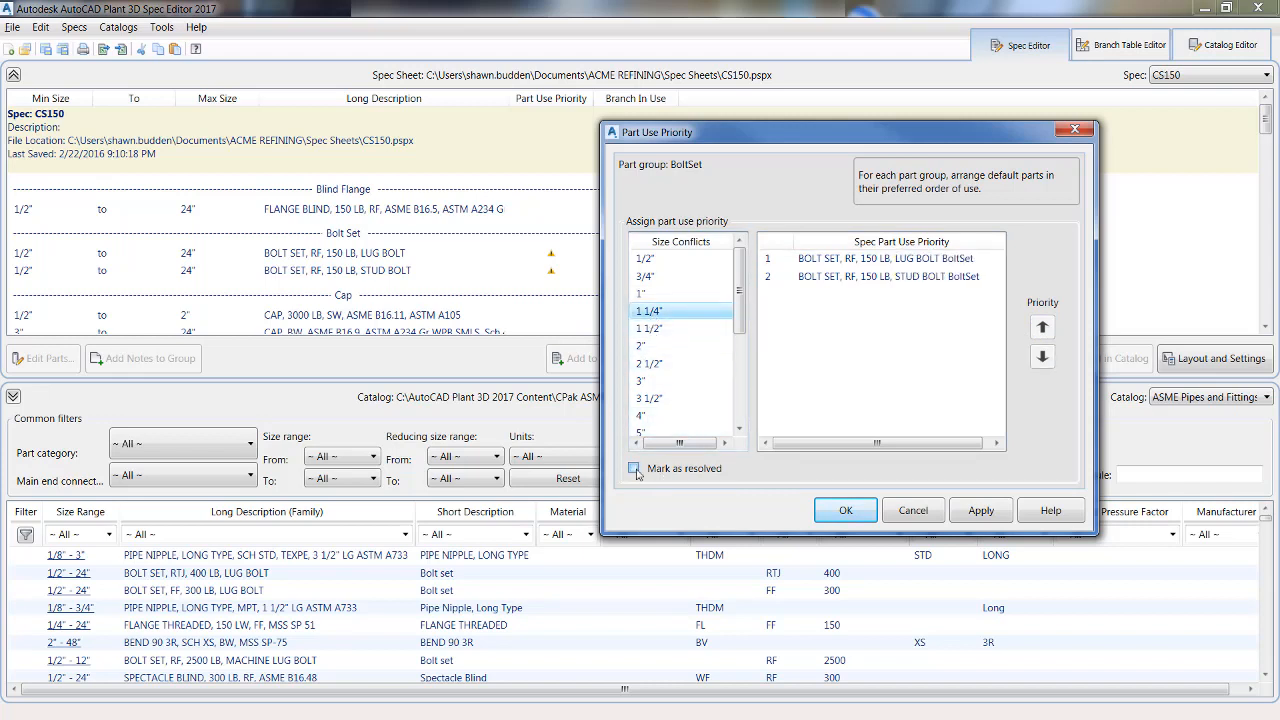
{"action": "left_click", "coordinate": [692, 330]}
{"action": "left_click_drag", "start_coordinate": [741, 305], "coordinate": [736, 408]}
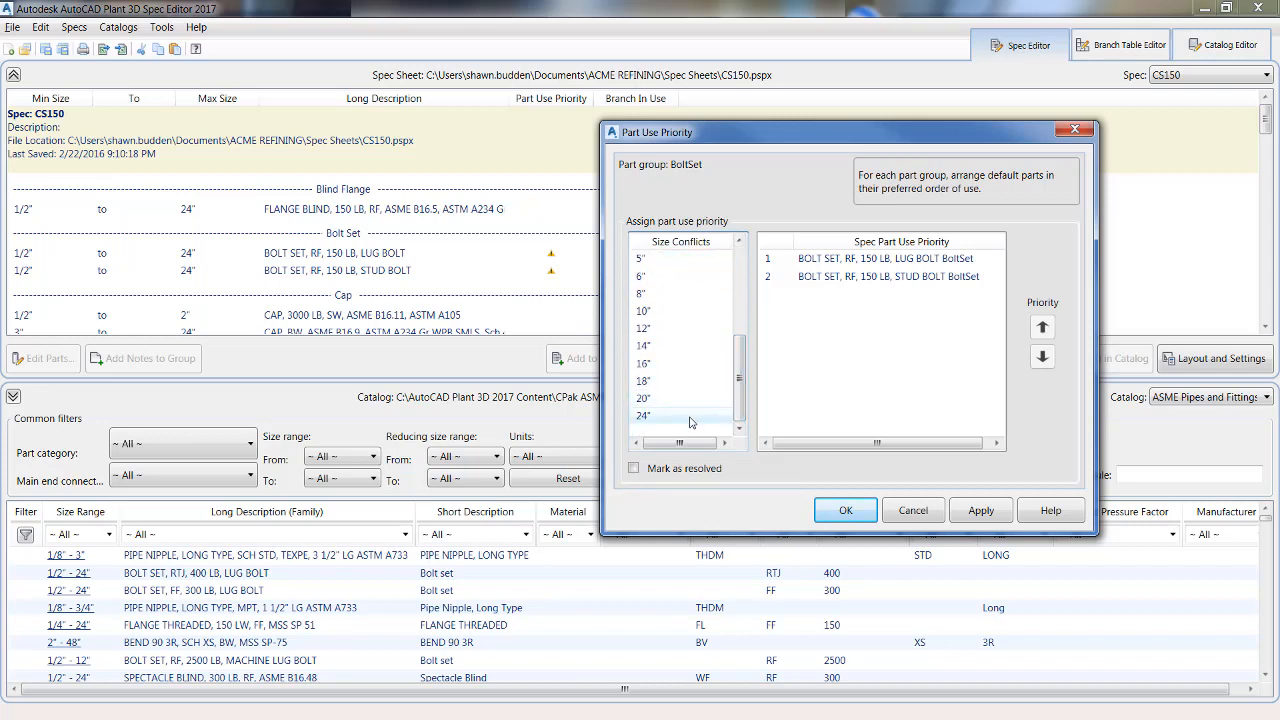
{"action": "left_click", "coordinate": [689, 418], "text": "shift"}
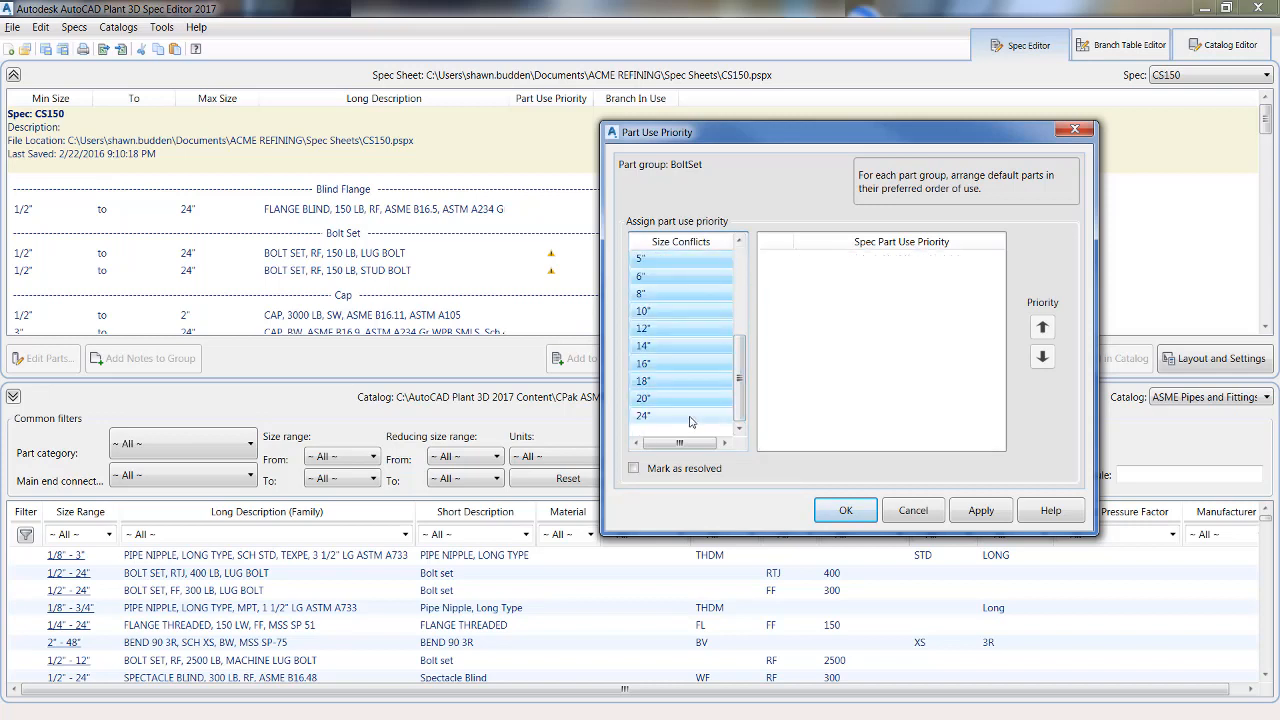
{"action": "left_click", "coordinate": [633, 468]}
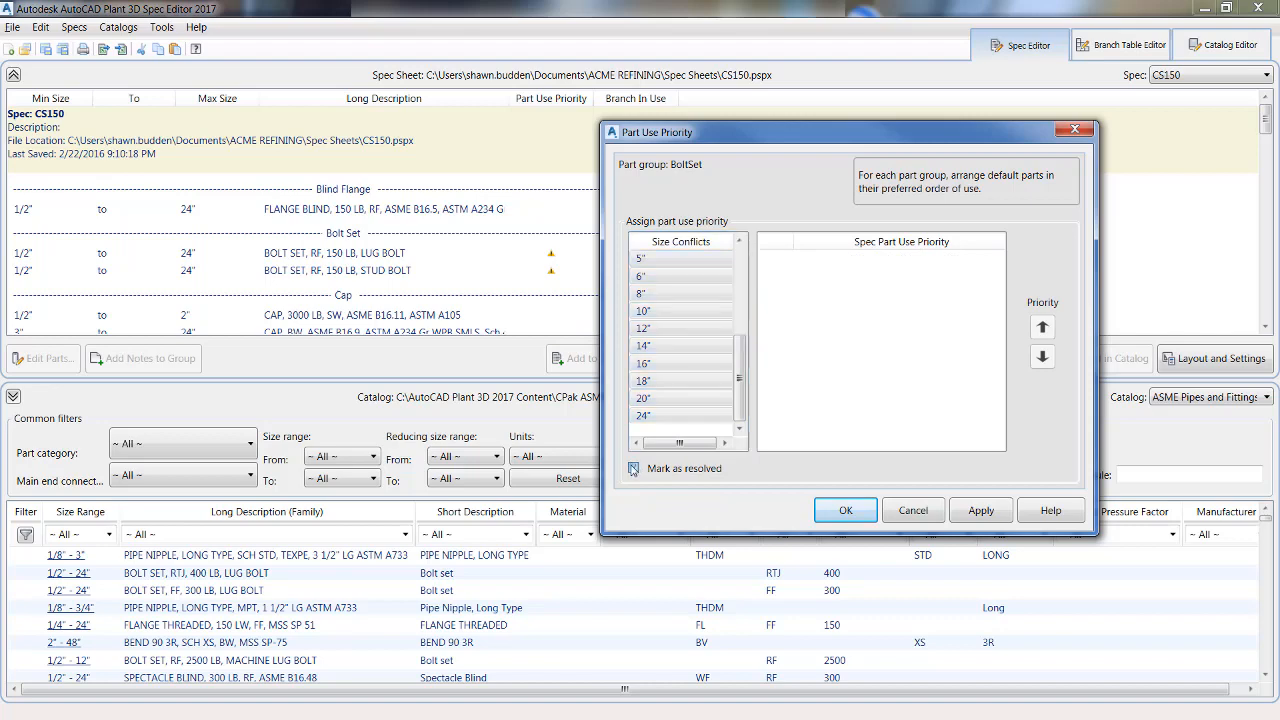
{"action": "left_click", "coordinate": [979, 512]}
{"action": "left_click", "coordinate": [868, 512]}
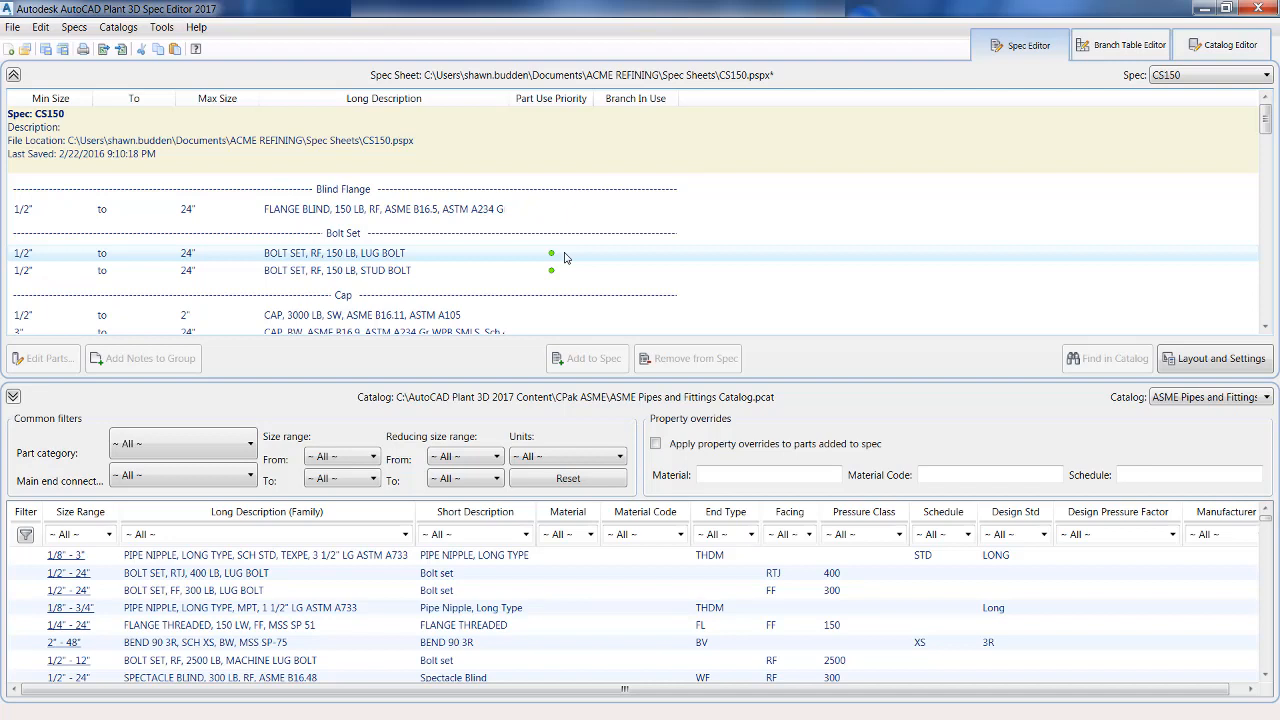
Step: Open the CS300.pspx spec from the Spec Sheets folder alongside CS150
{"action": "left_click", "coordinate": [1188, 78]}
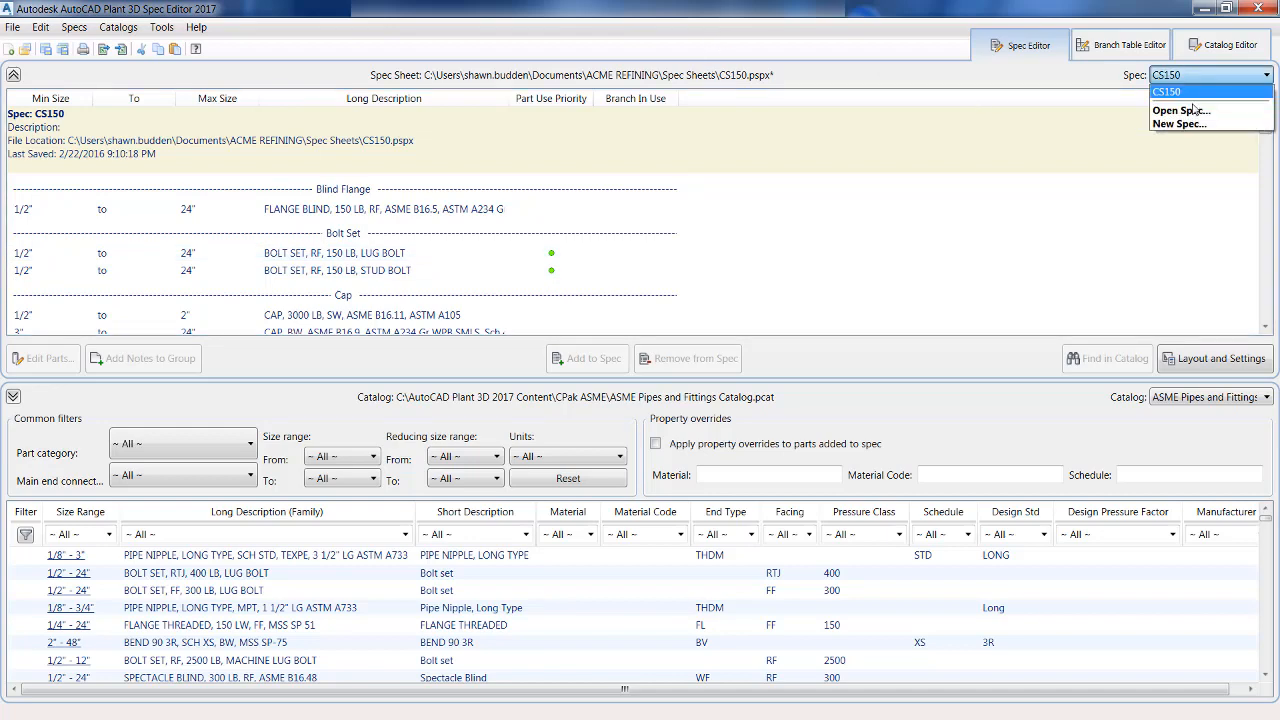
{"action": "left_click", "coordinate": [1188, 110]}
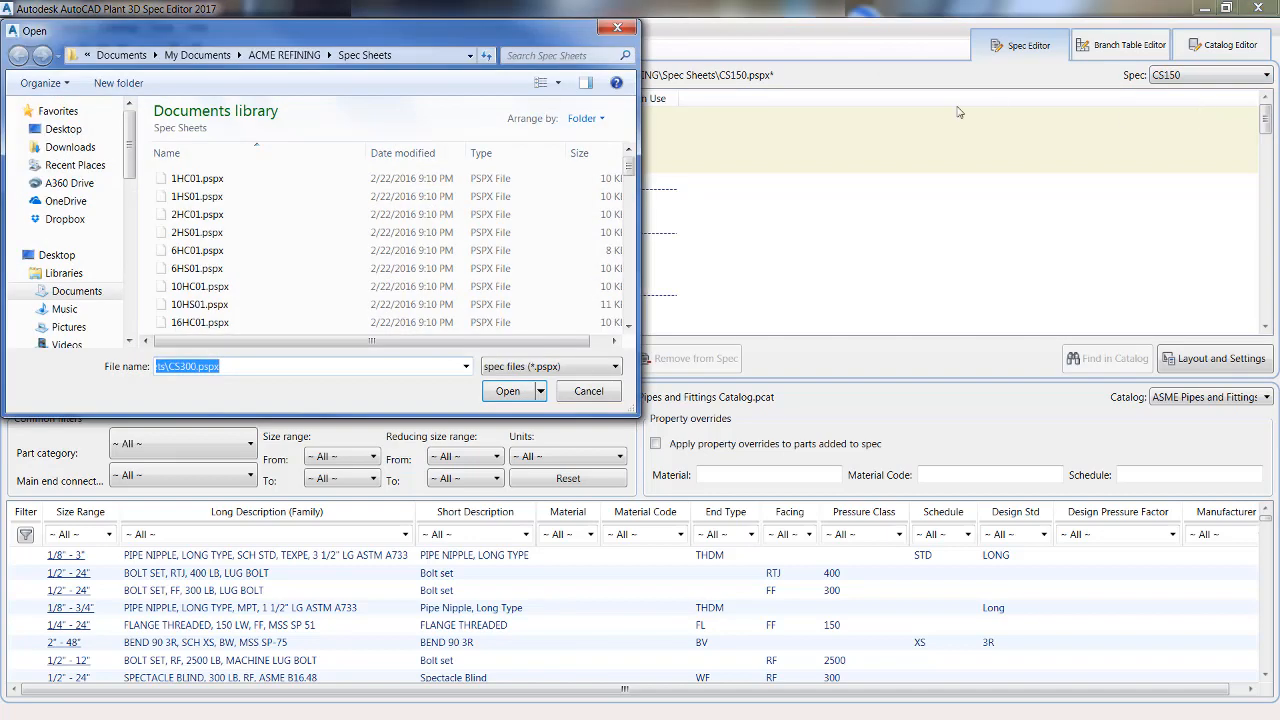
{"action": "left_click", "coordinate": [630, 200]}
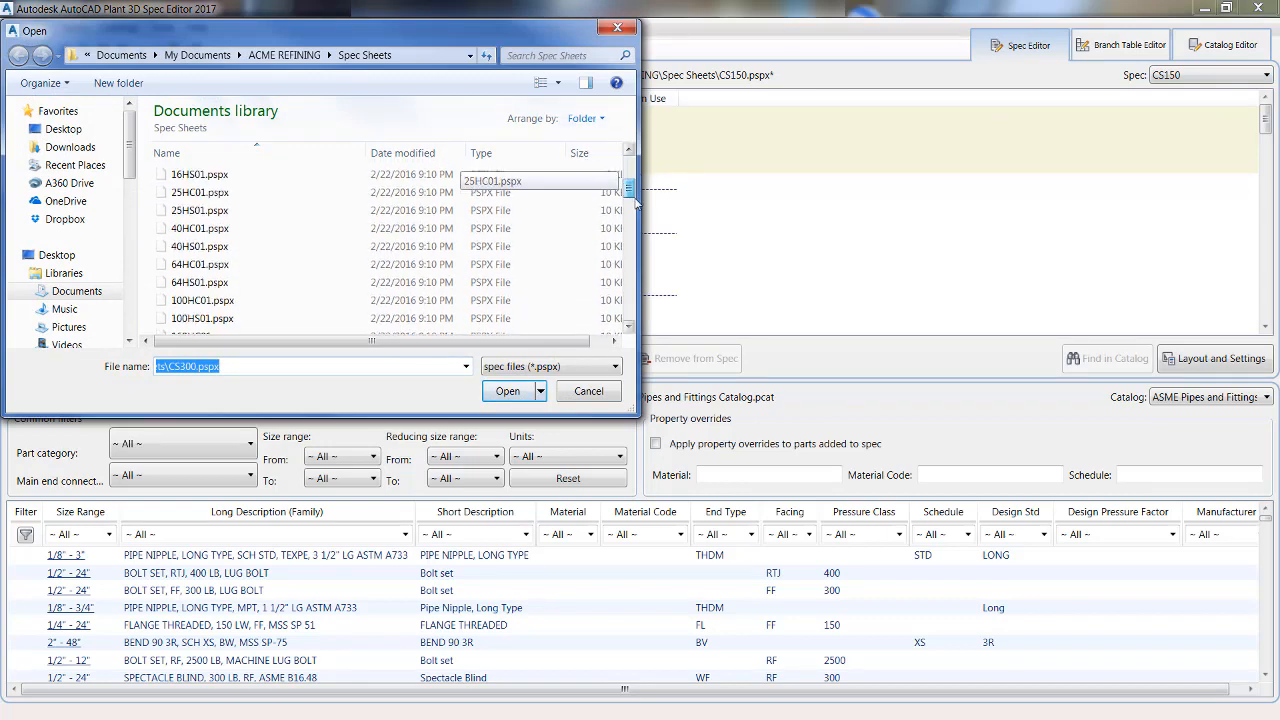
{"action": "left_click_drag", "start_coordinate": [636, 203], "coordinate": [628, 235]}
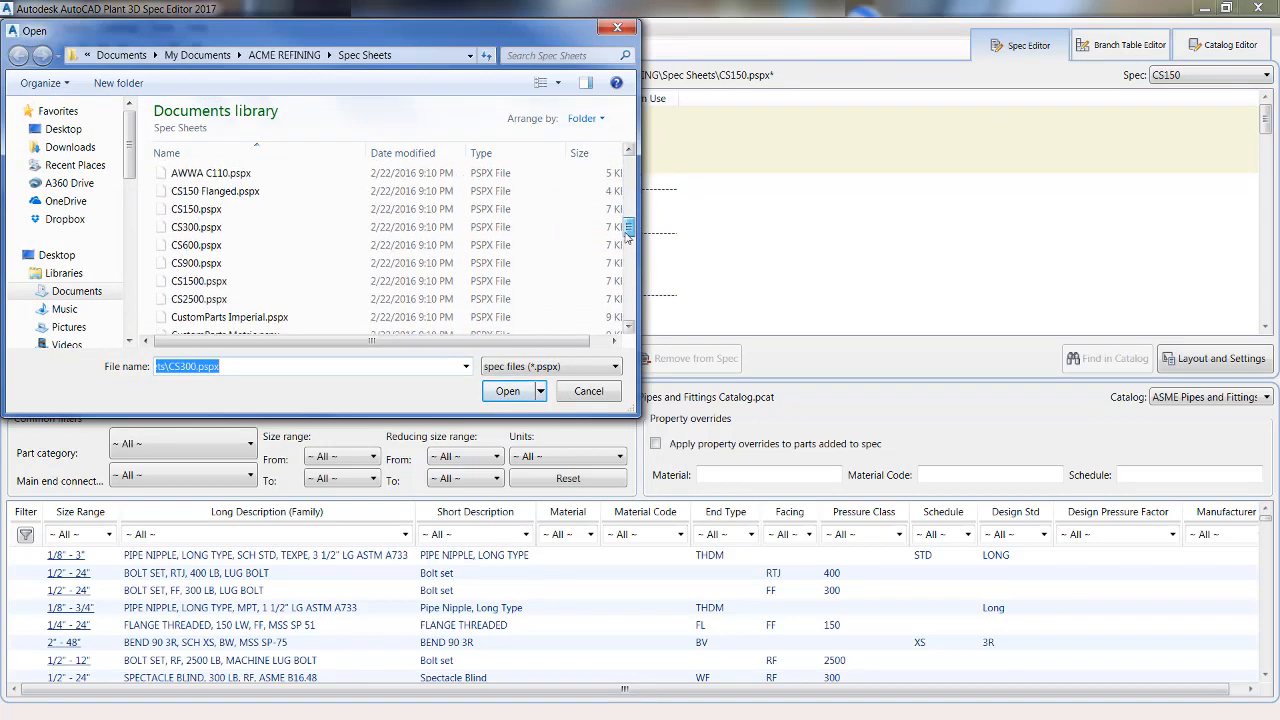
{"action": "left_click", "coordinate": [215, 228]}
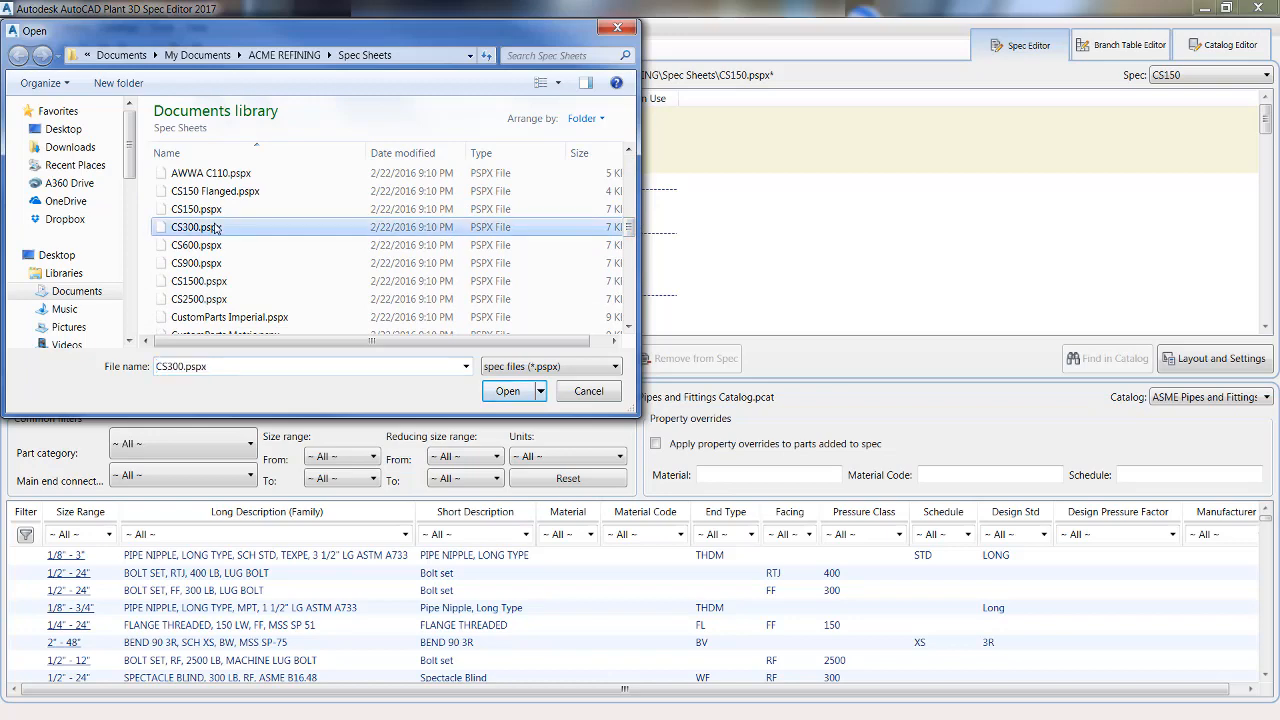
{"action": "left_click", "coordinate": [507, 391]}
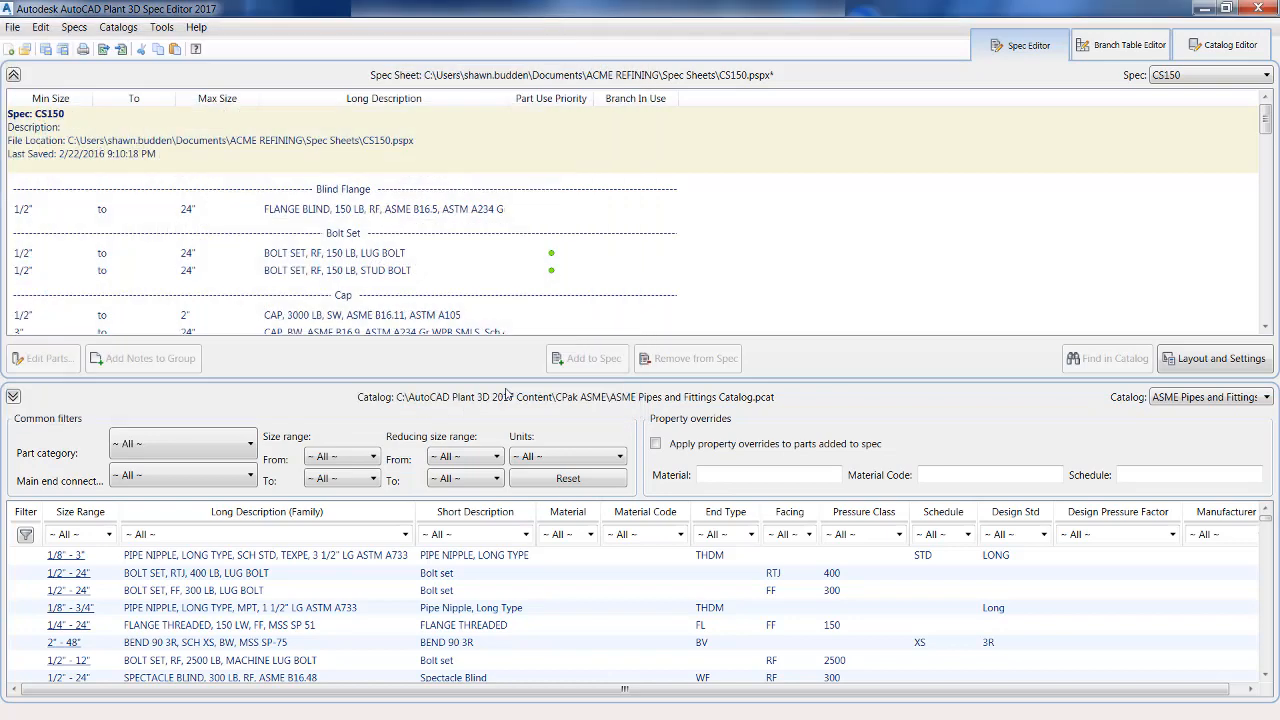
Step: Show the list of currently open specs
{"action": "left_click", "coordinate": [1200, 80]}
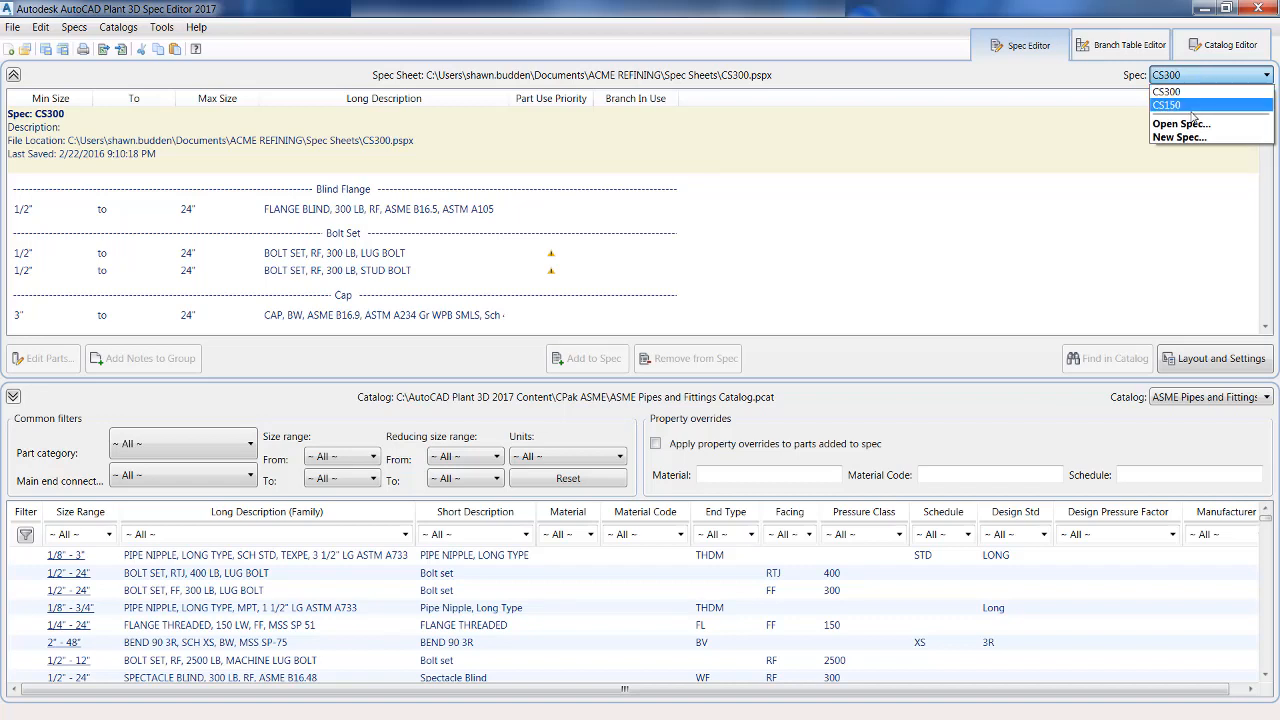